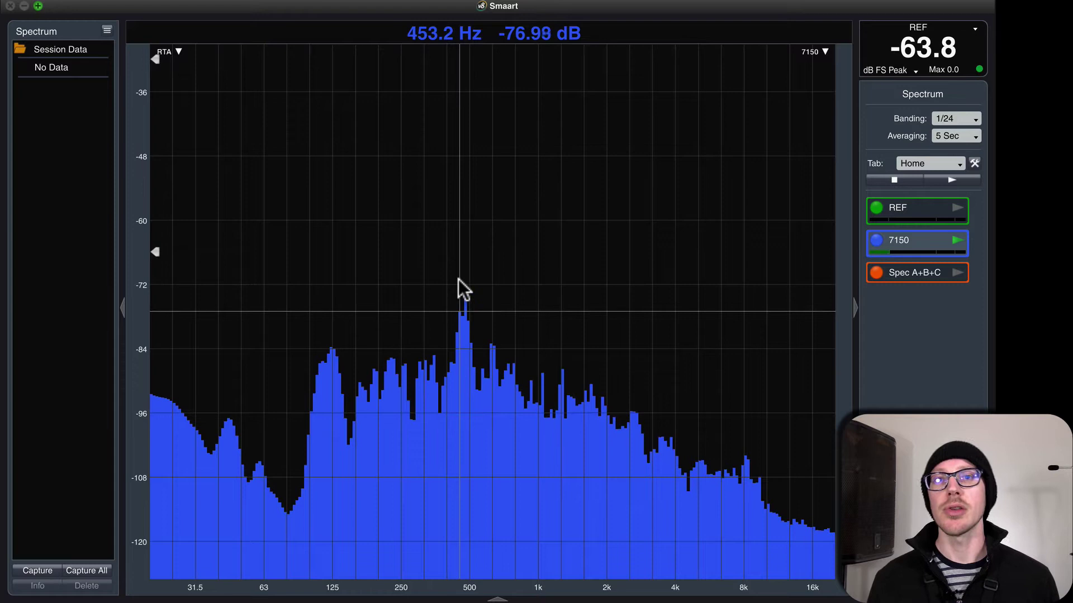
# Exit Smaart full screen and narrow X32 Edit to the REF, PB, LR and Matrix 1 strips
pyautogui.click(38, 5)
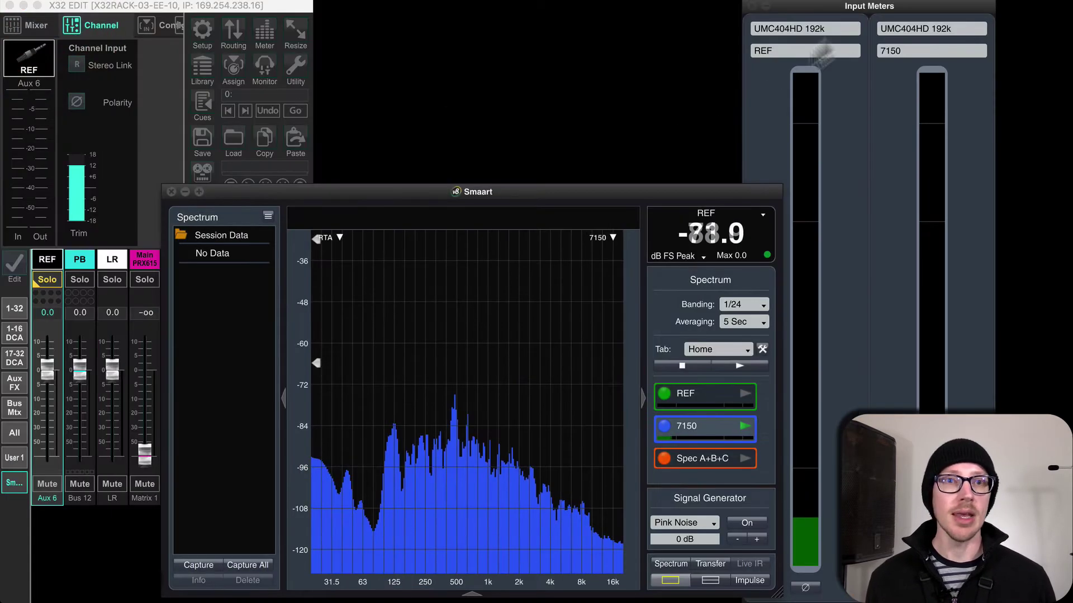
pyautogui.click(833, 9)
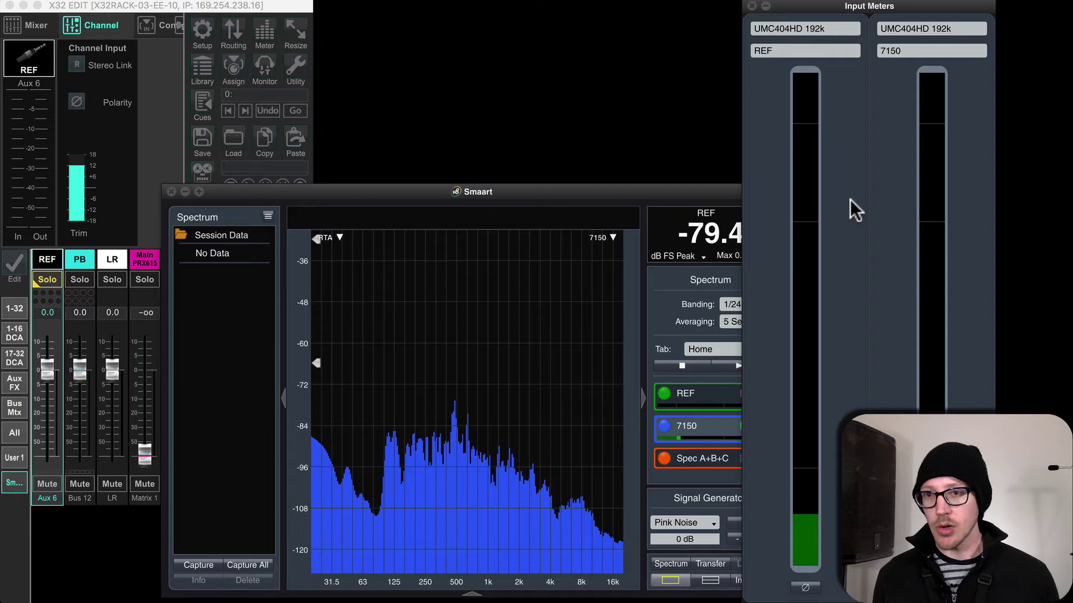
pyautogui.click(220, 5)
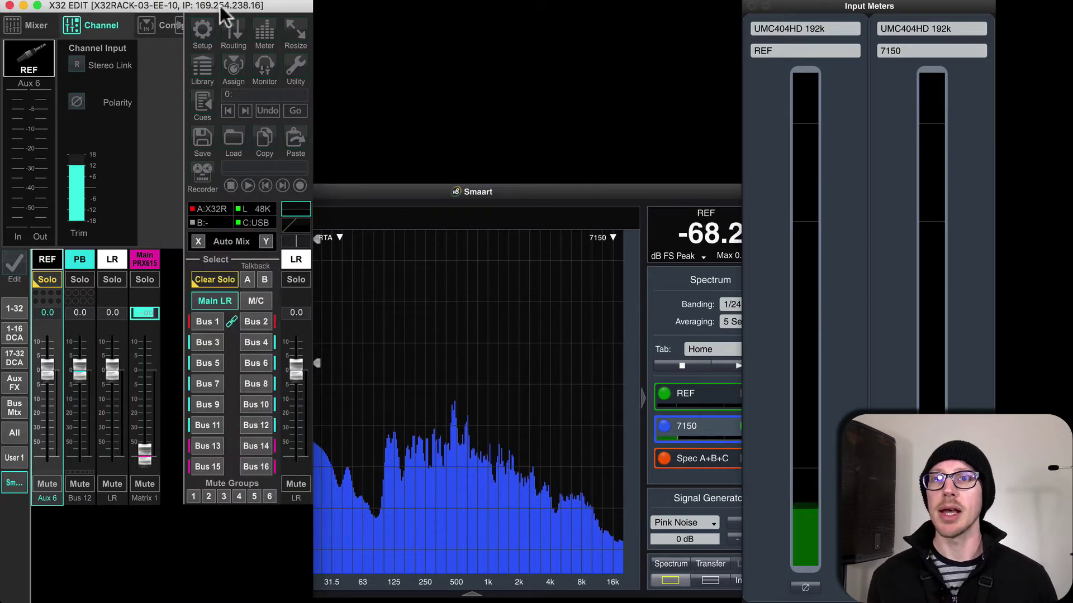
pyautogui.click(178, 27)
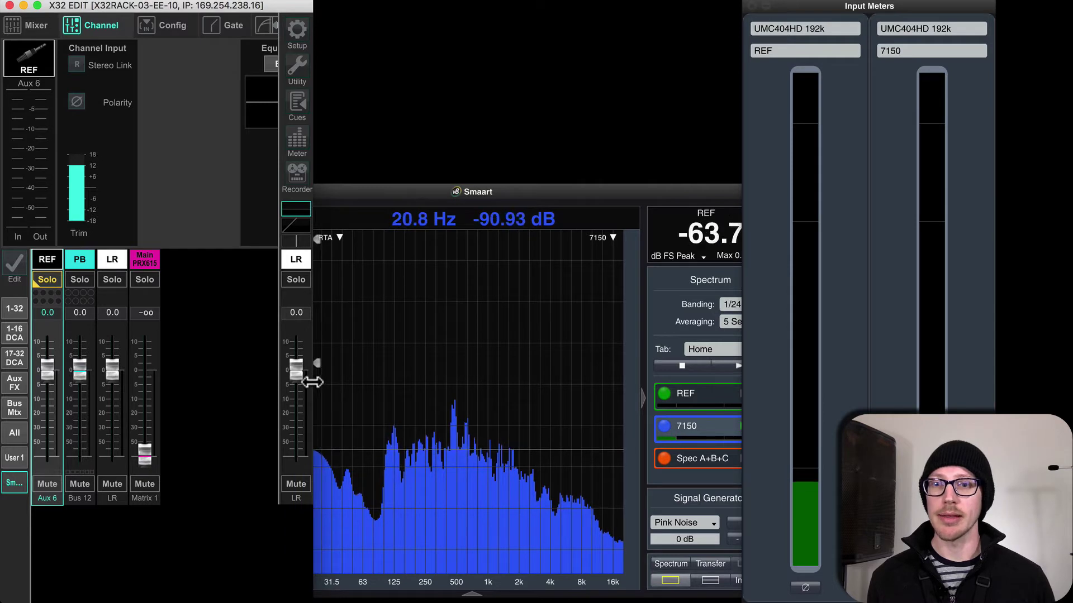
pyautogui.moveTo(312, 376); pyautogui.dragTo(232, 384)
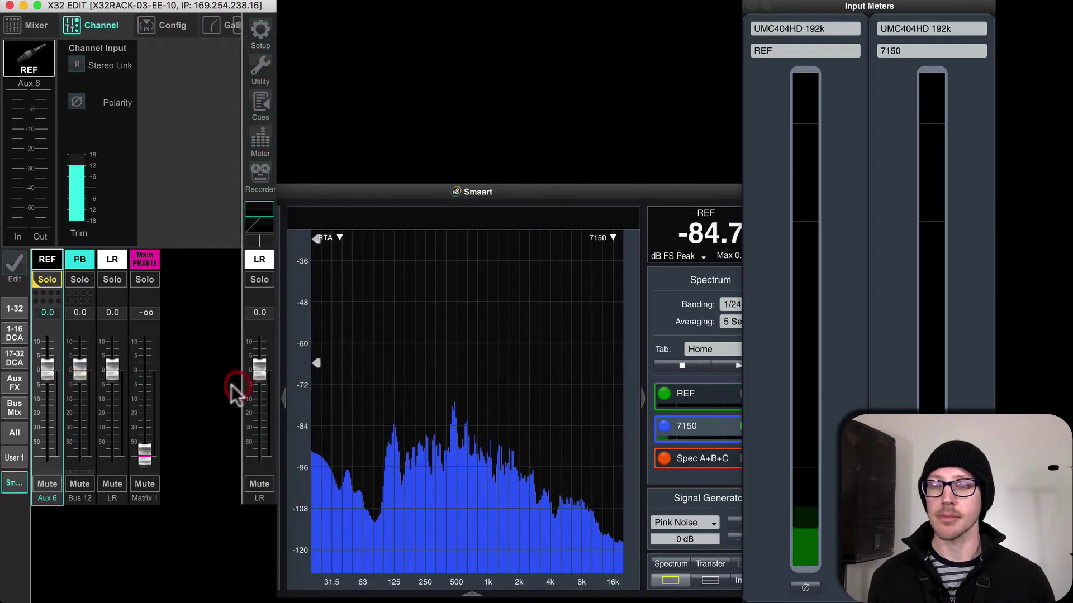
pyautogui.click(144, 454)
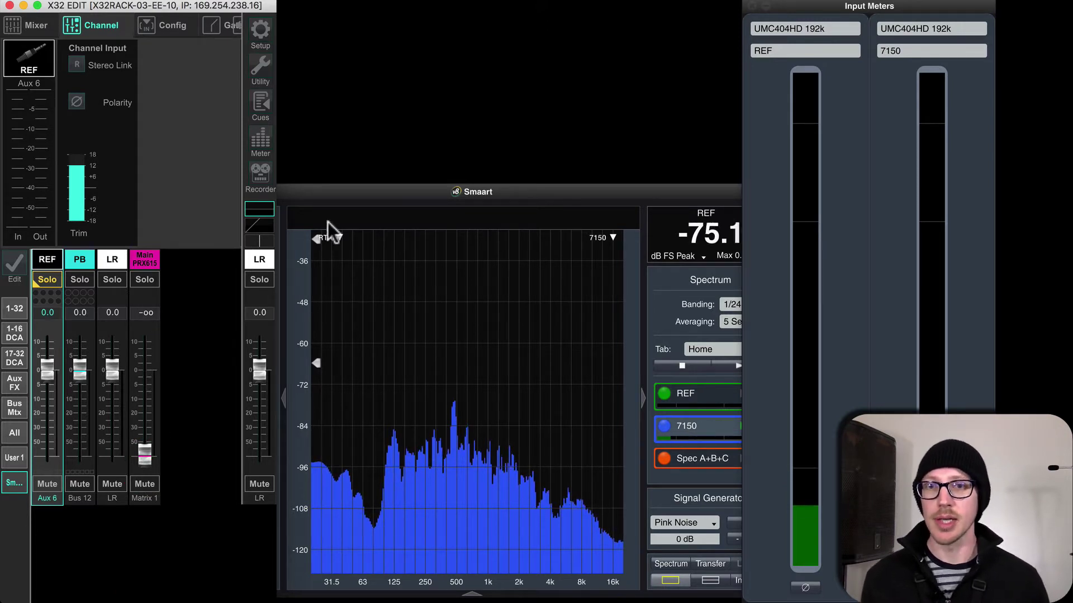
# Start Smaart's pink-noise generator and clear its level field for a new value
pyautogui.click(407, 189)
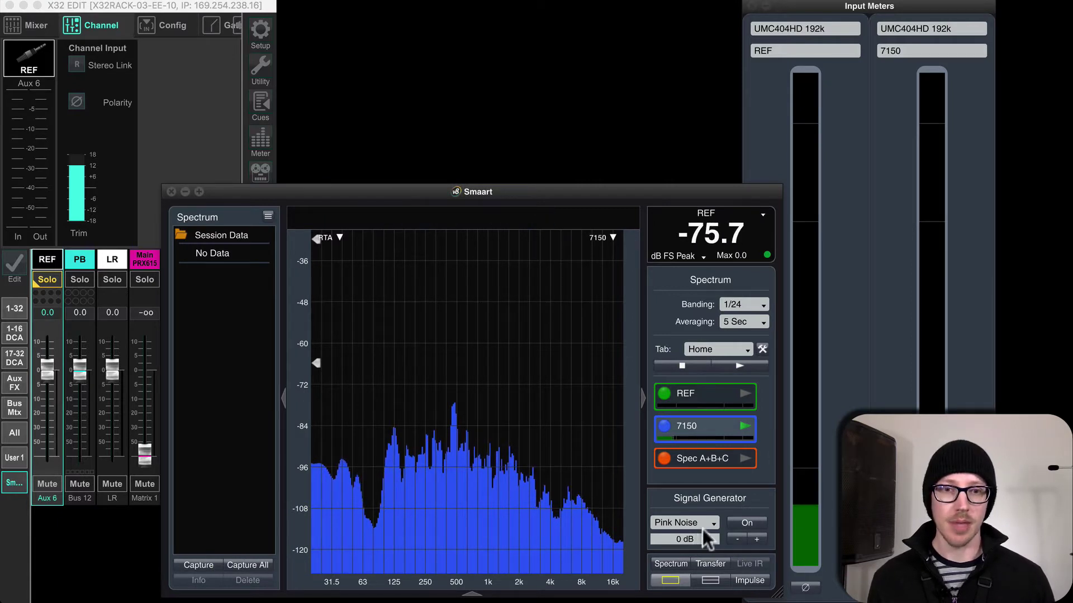
pyautogui.click(747, 523)
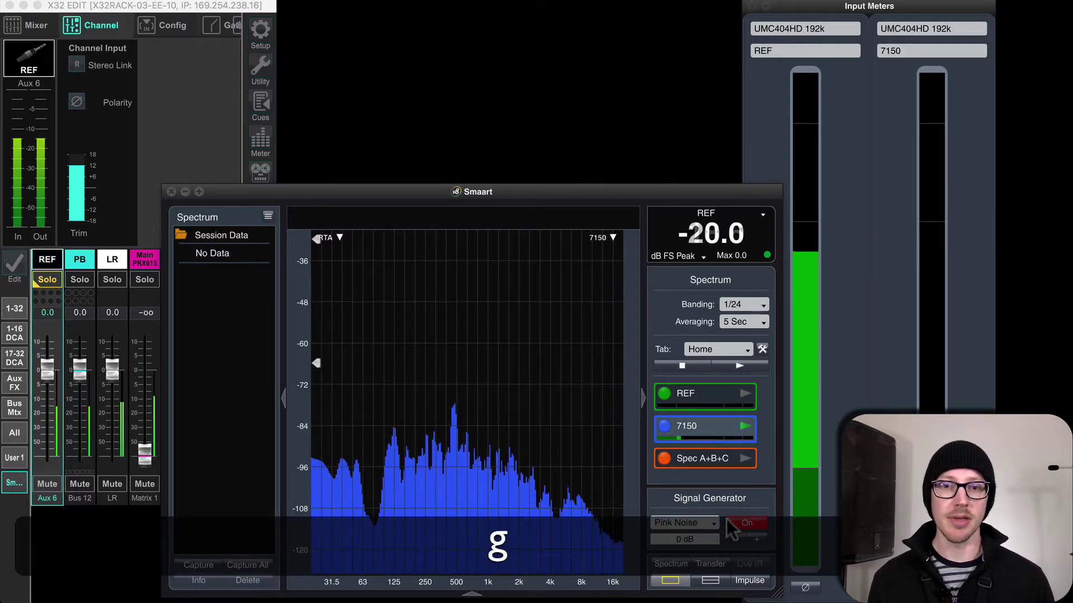
pyautogui.click(690, 538)
pyautogui.press('BackSpace')
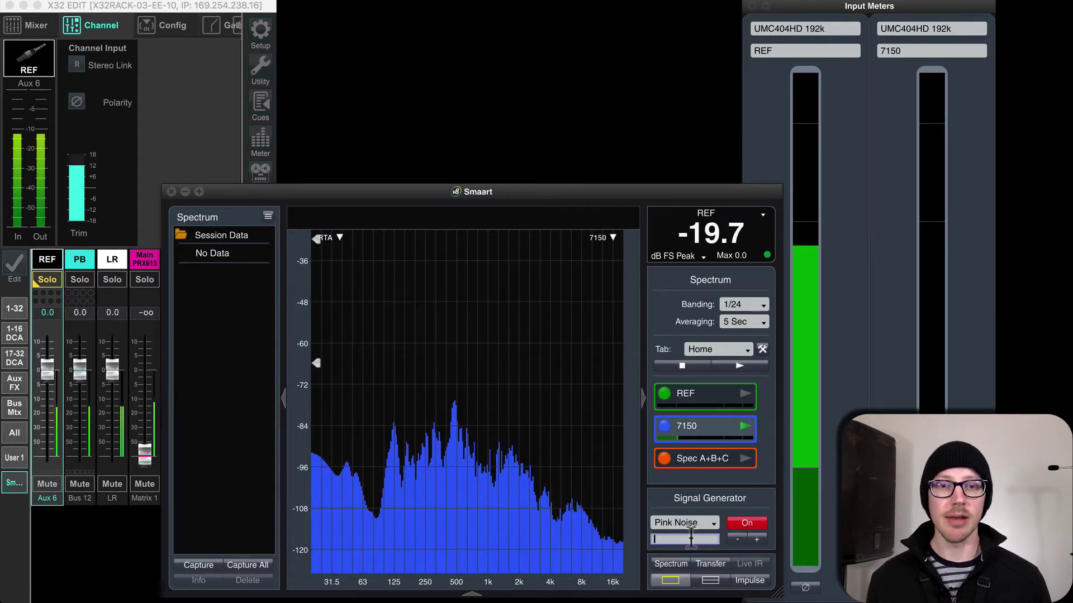
# Change the generator signal from pink noise to a sine tone, keeping the level at 0 dB
pyautogui.click(701, 501)
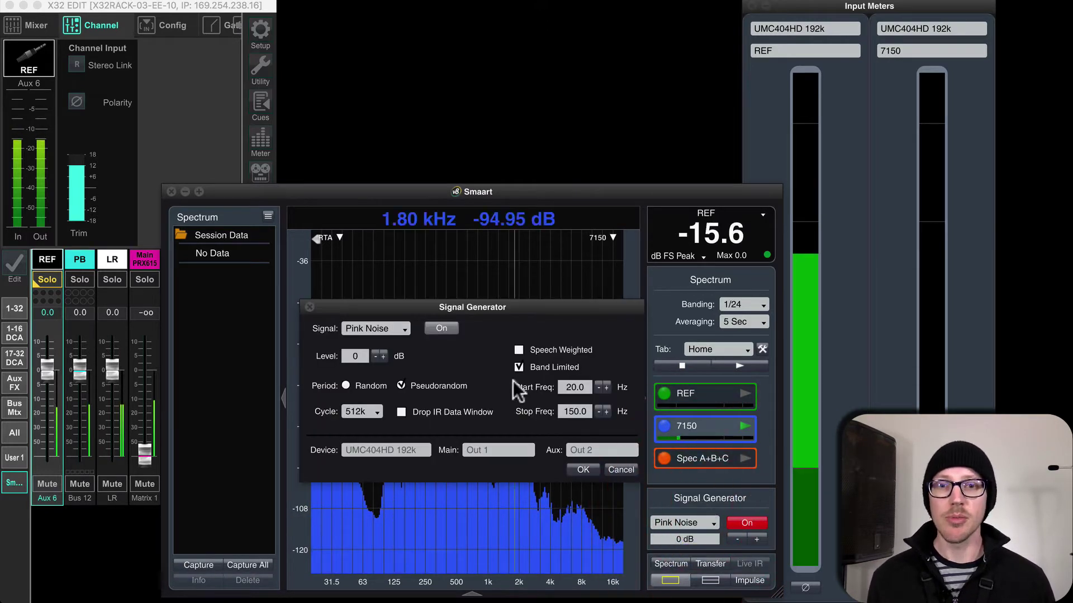
pyautogui.click(391, 327)
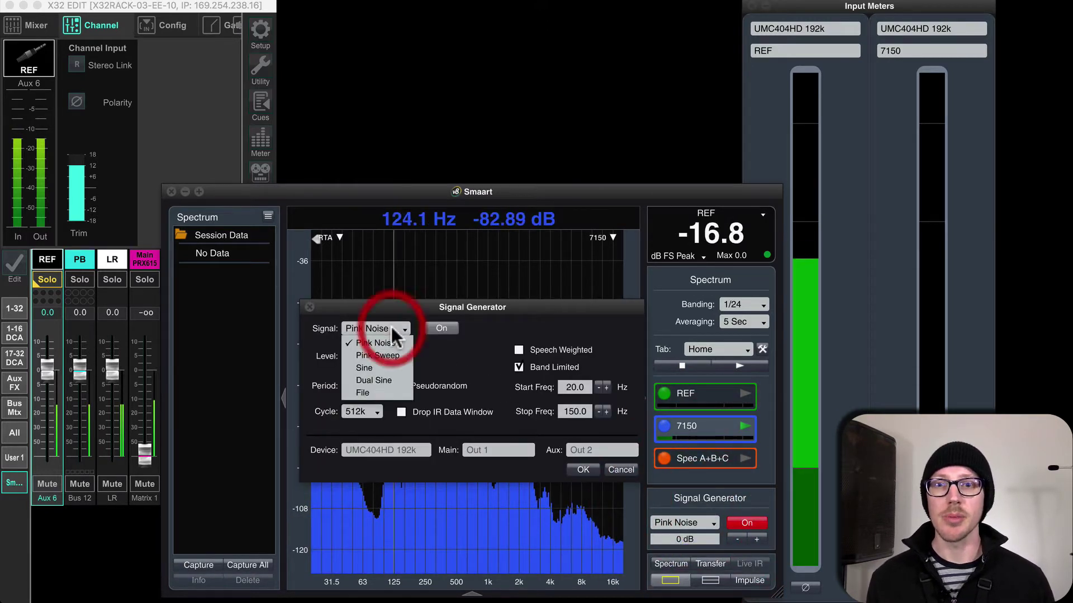
pyautogui.click(374, 370)
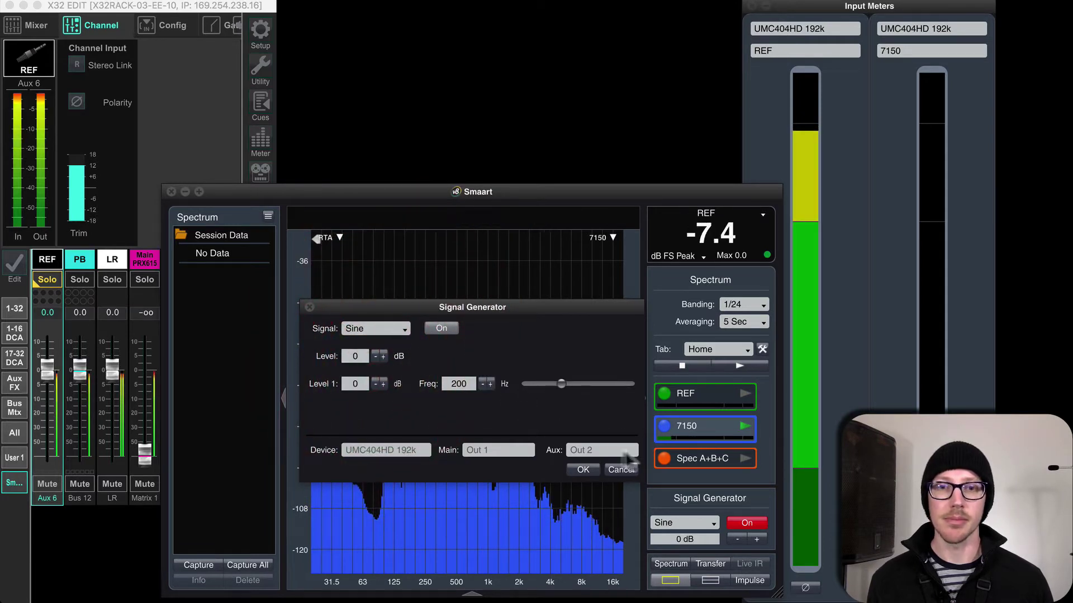
pyautogui.click(582, 471)
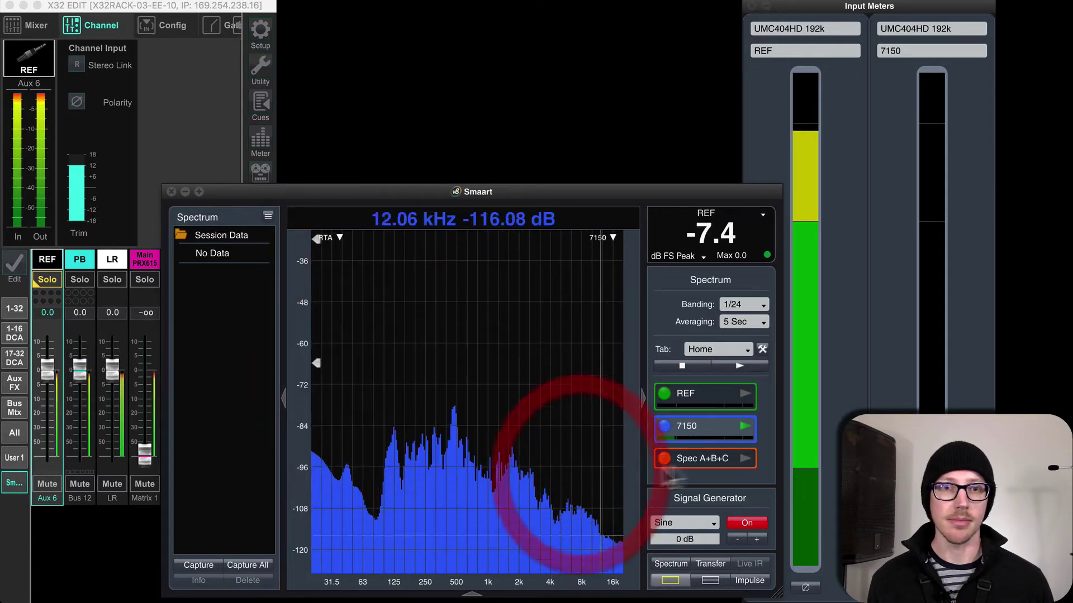
pyautogui.click(702, 540)
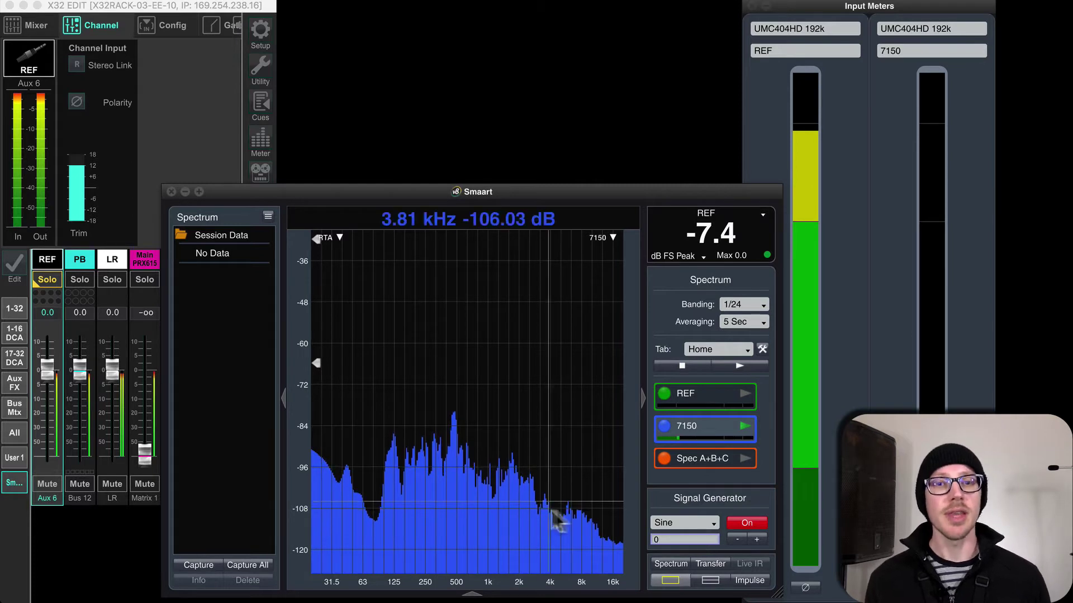
pyautogui.click(647, 501)
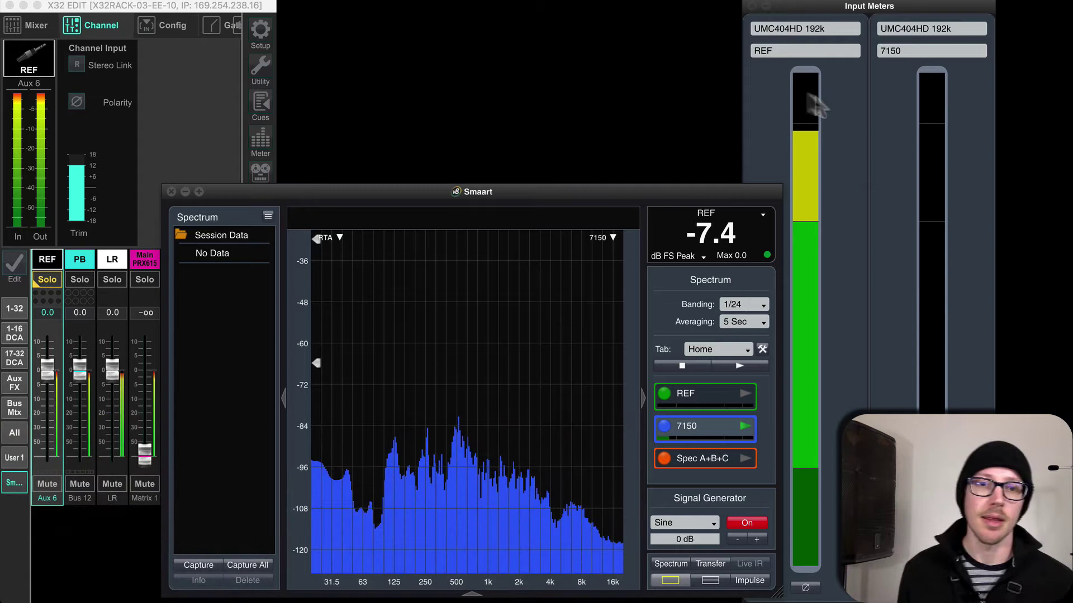
# Lower the sine generator level to -10 dB and show Smaart's capture data panel
pyautogui.click(679, 538)
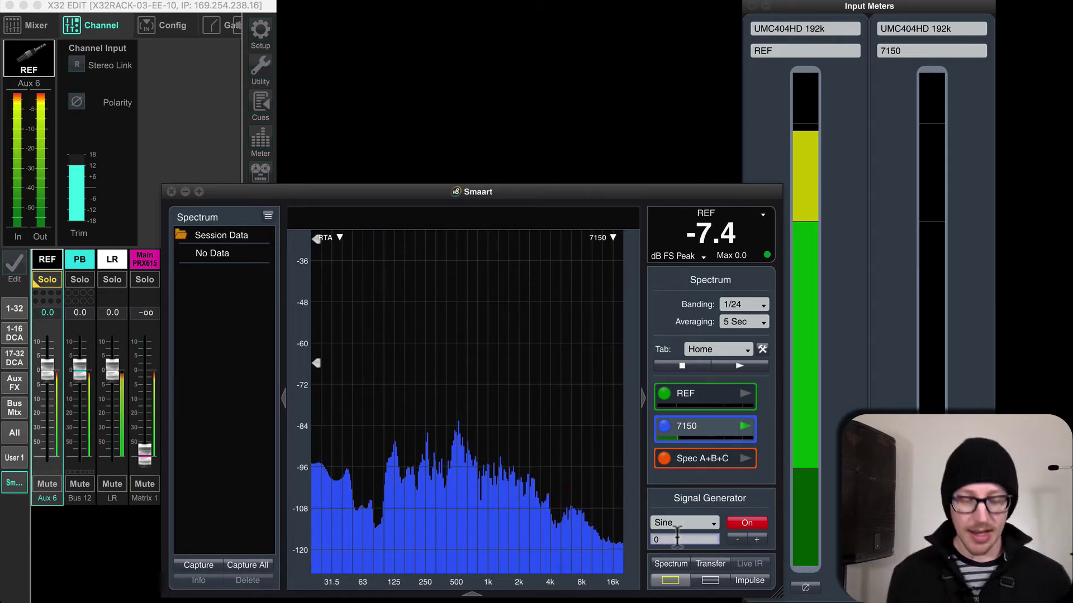
pyautogui.press('BackSpace')
pyautogui.write('-10')
pyautogui.press('Return')
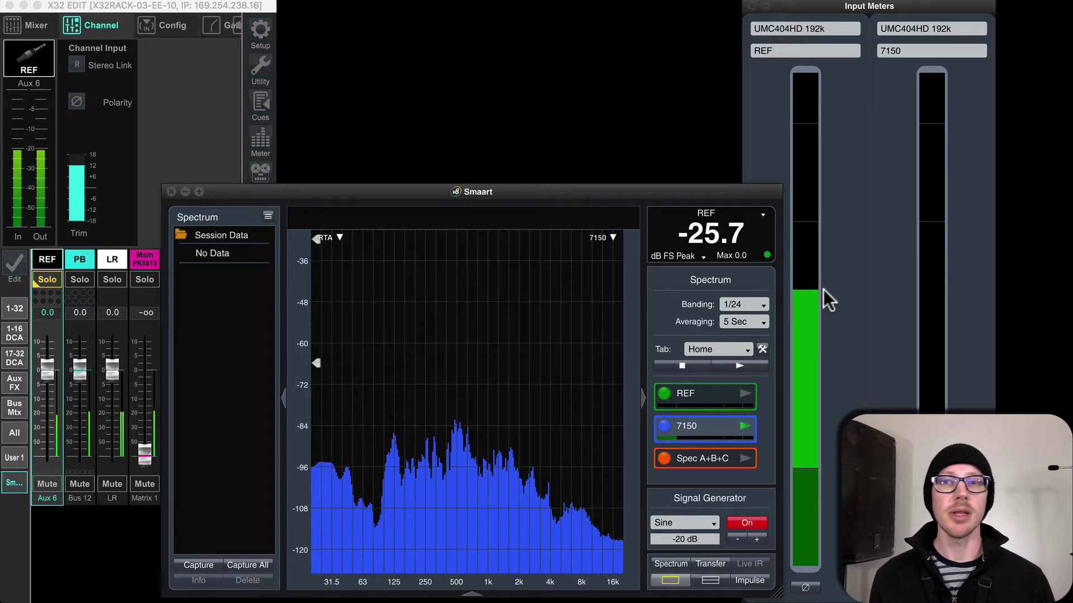
pyautogui.click(149, 8)
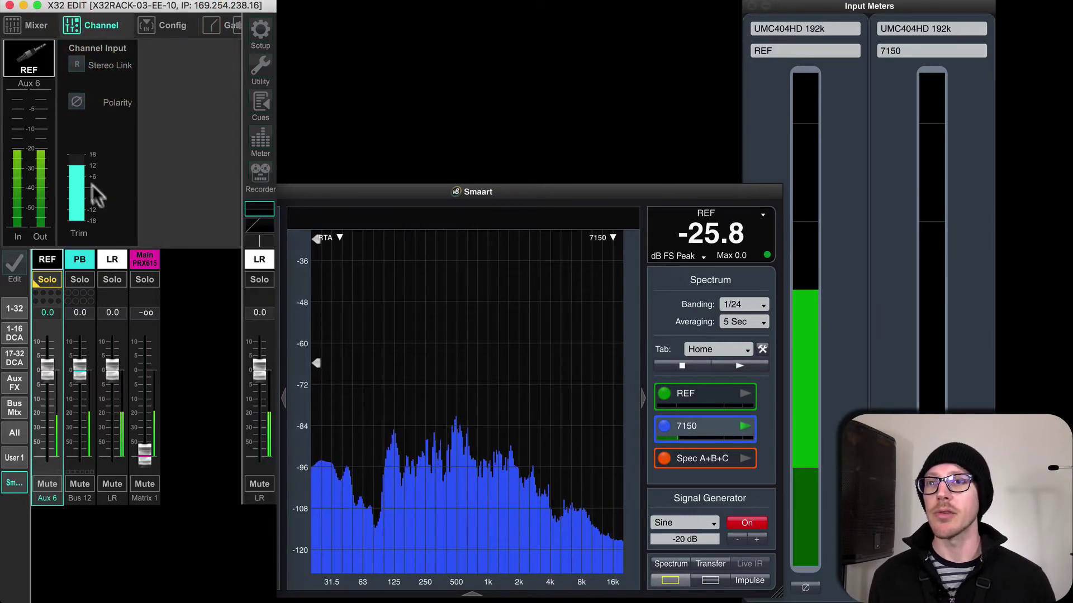
pyautogui.moveTo(84, 176)
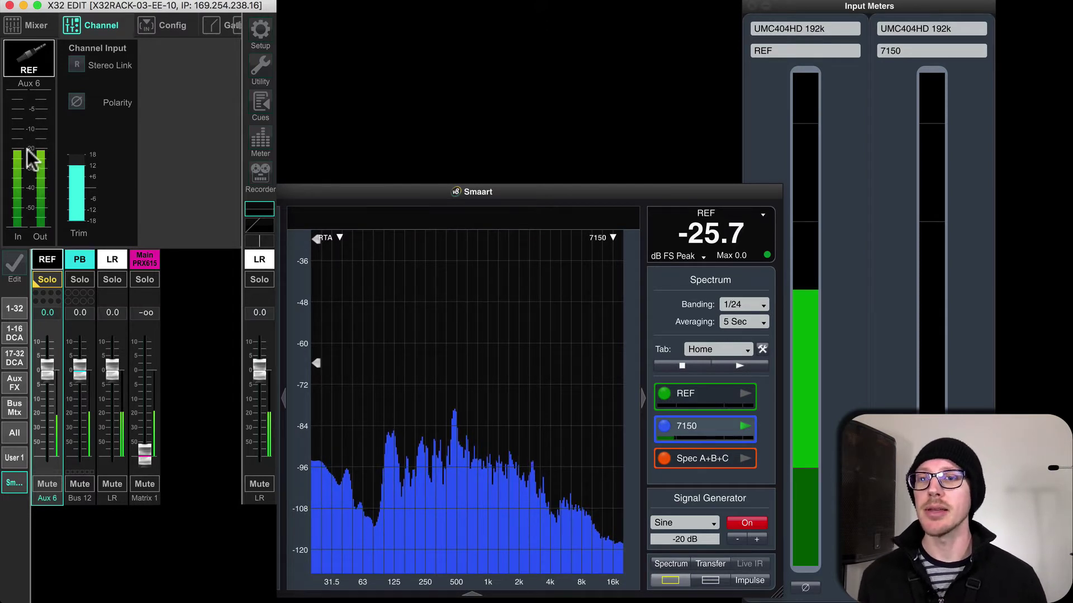
pyautogui.click(673, 210)
pyautogui.press('d')
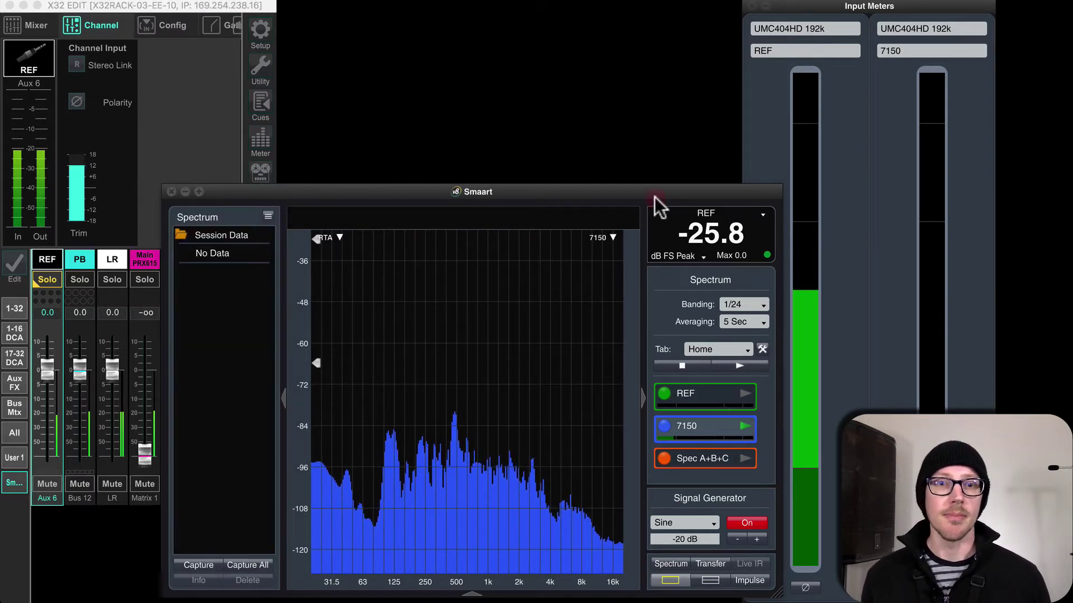
# Return the generator to 0 dB and check the REF input peaks near -7.4 dBFS
pyautogui.click(703, 539)
pyautogui.press('BackSpace')
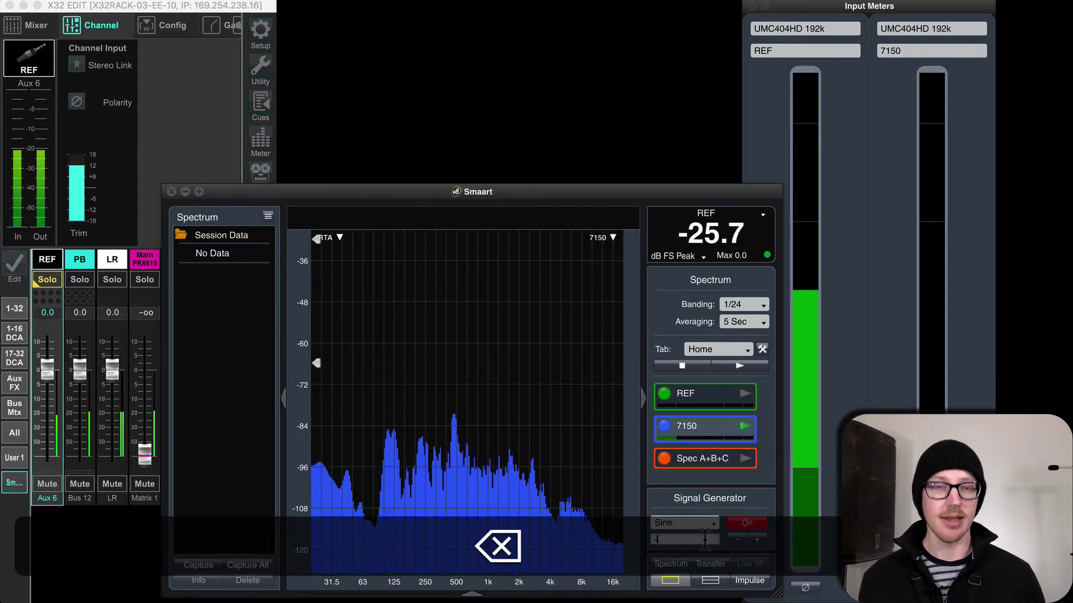
pyautogui.write('0')
pyautogui.press('Return')
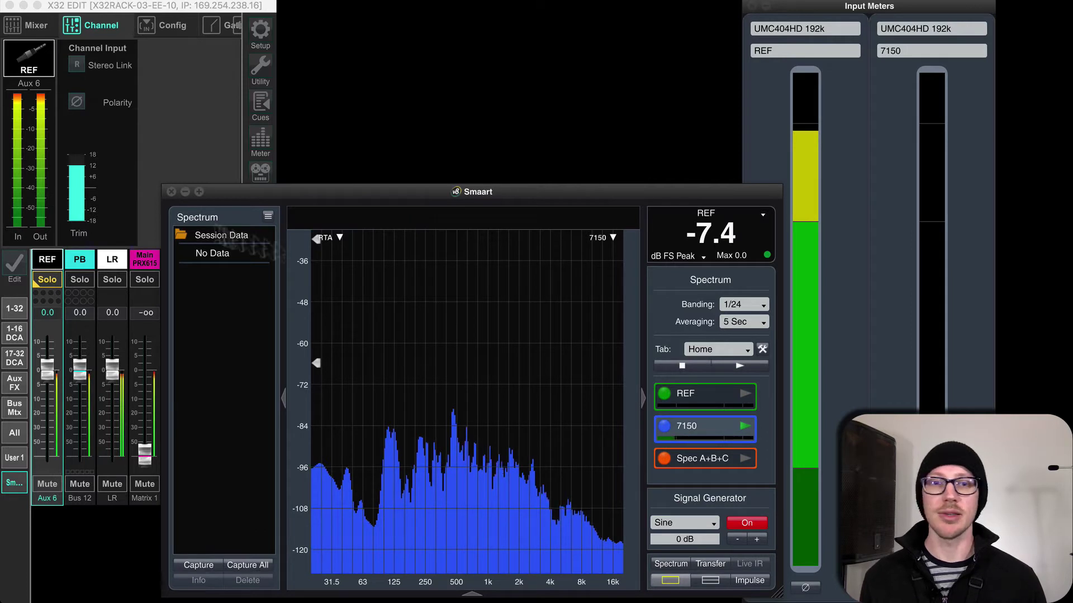
pyautogui.click(838, 11)
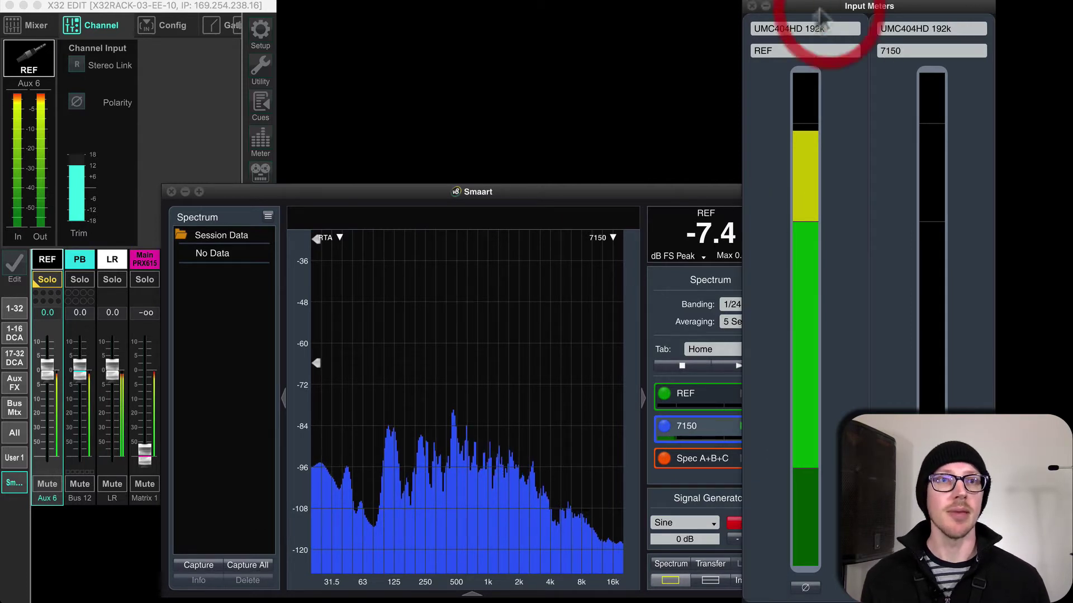
pyautogui.click(697, 198)
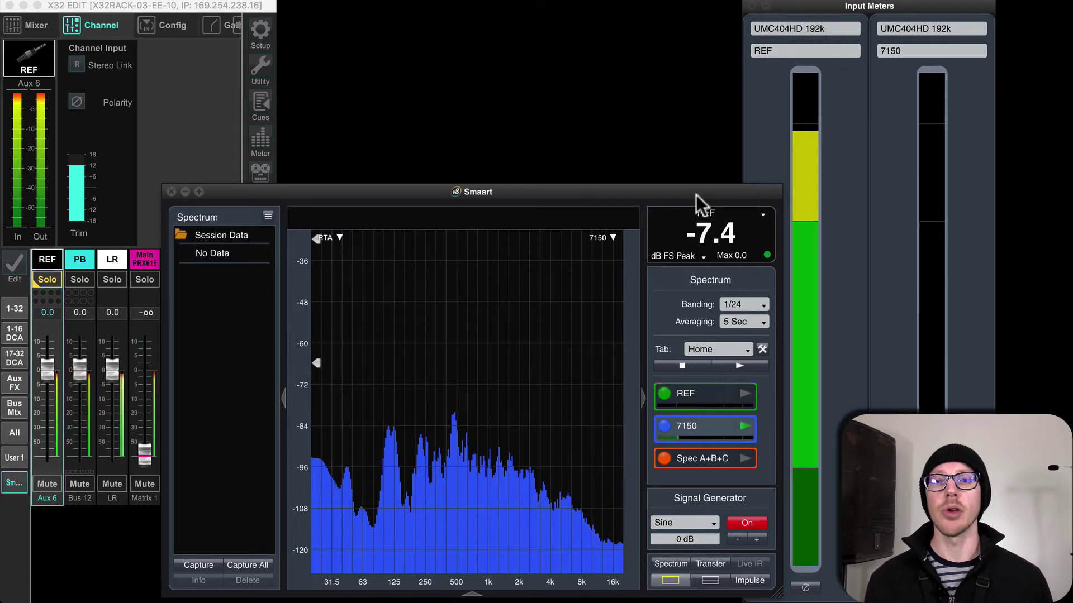
# Drop the signal generator level to -20 dB
pyautogui.click(702, 542)
pyautogui.press('BackSpace')
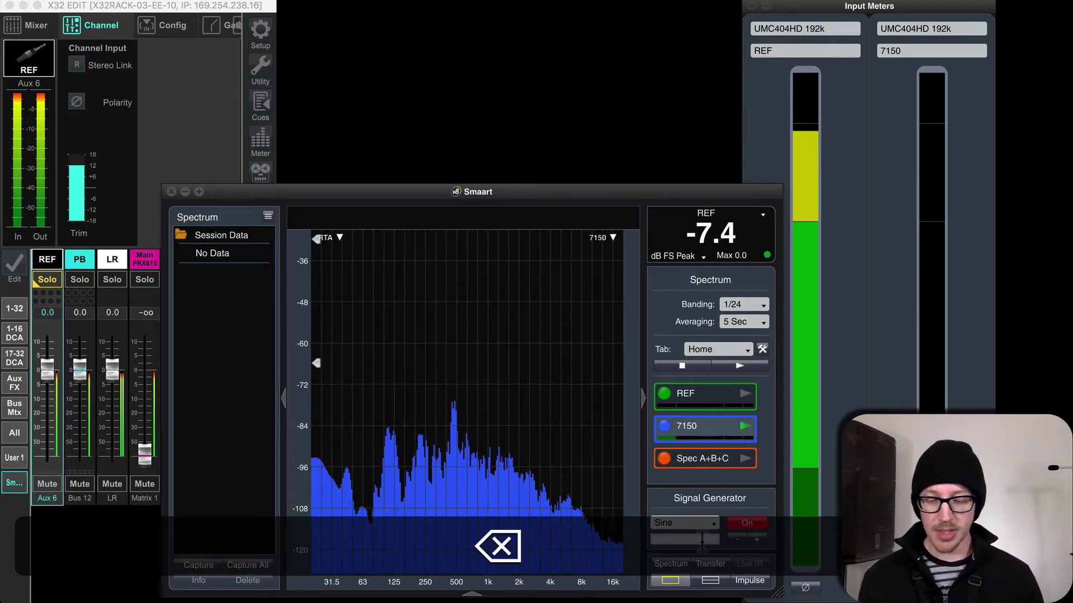
pyautogui.write('-20')
pyautogui.press('Return')
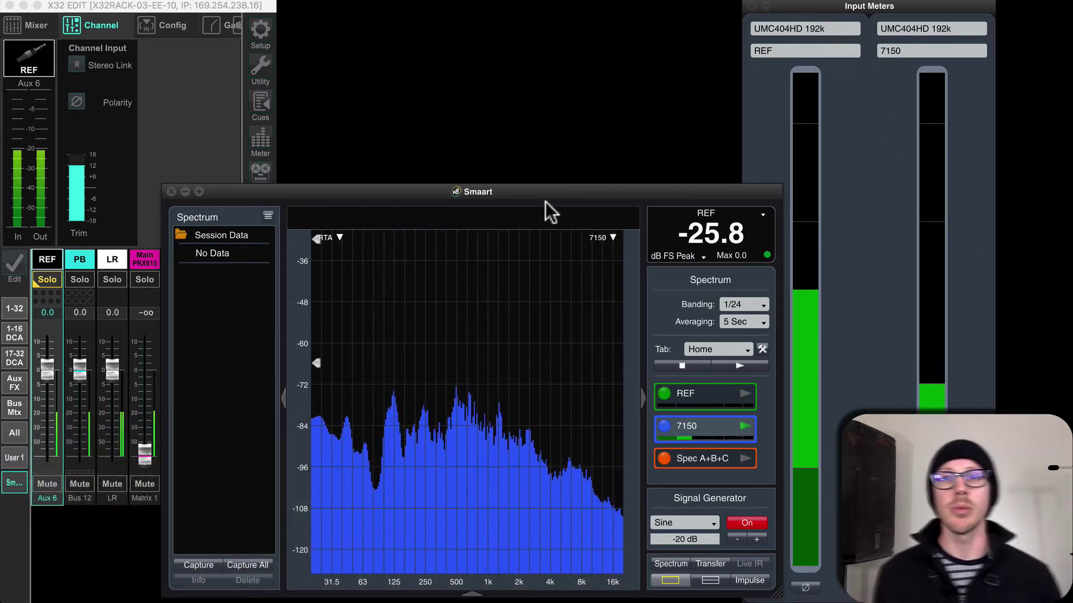
# Capture the current spectrum as the nf noise-floor trace
pyautogui.click(545, 201)
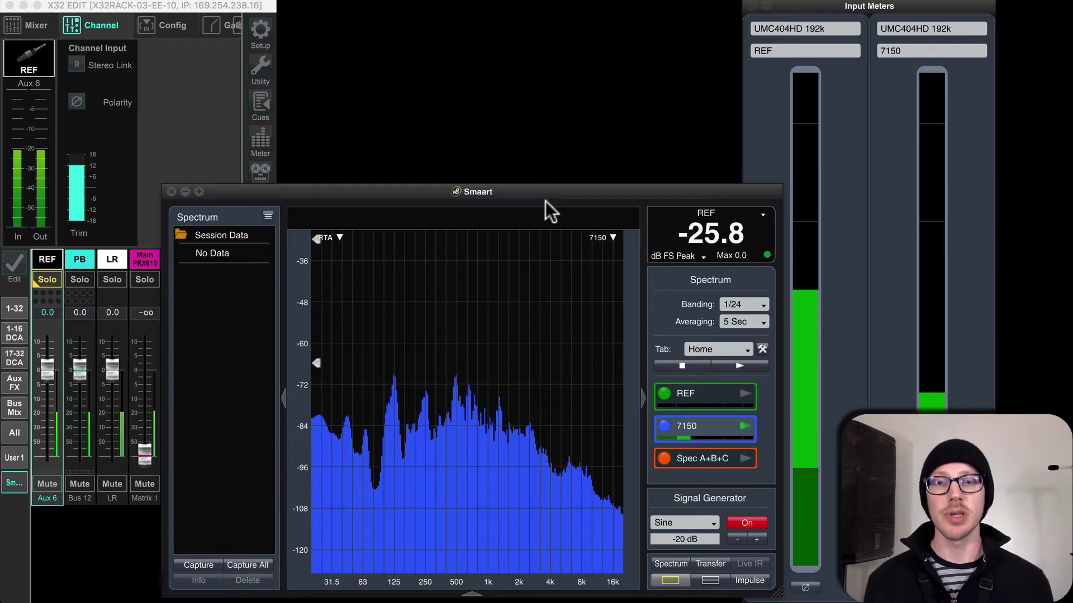
pyautogui.press('space')
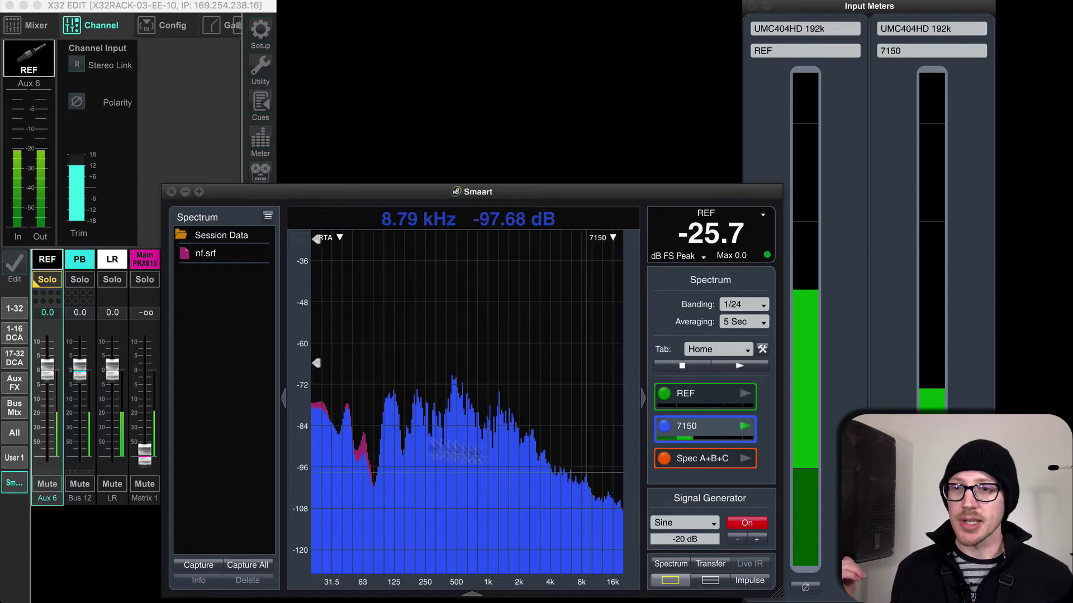
pyautogui.click(690, 523)
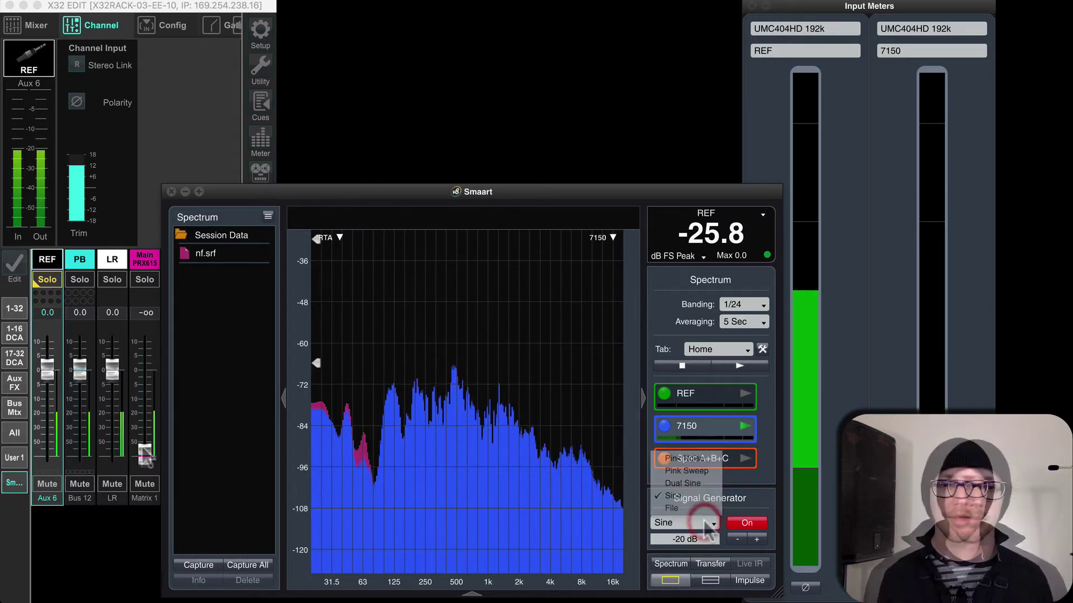
# Switch the generator to pink noise and set X32 Edit's Matrix 1 level to -15
pyautogui.click(685, 459)
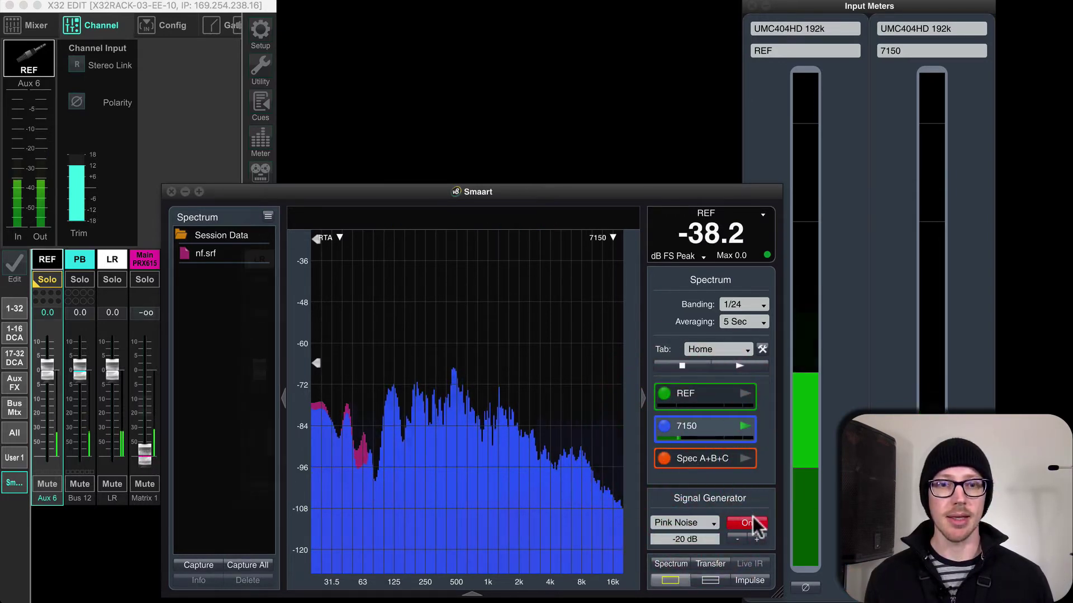
pyautogui.doubleClick(144, 313)
pyautogui.write('-15')
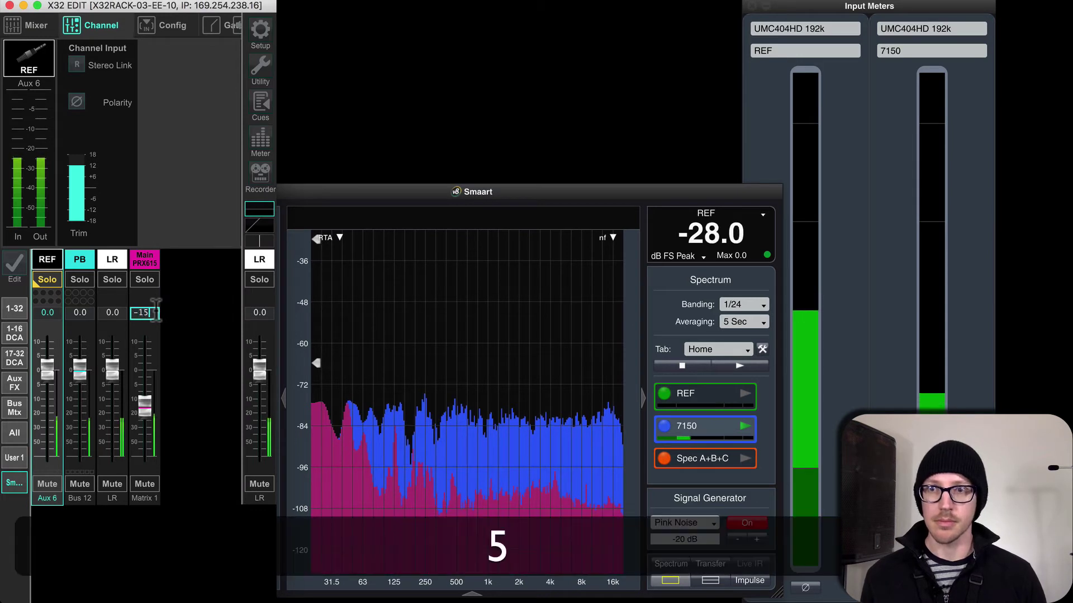
pyautogui.press('Return')
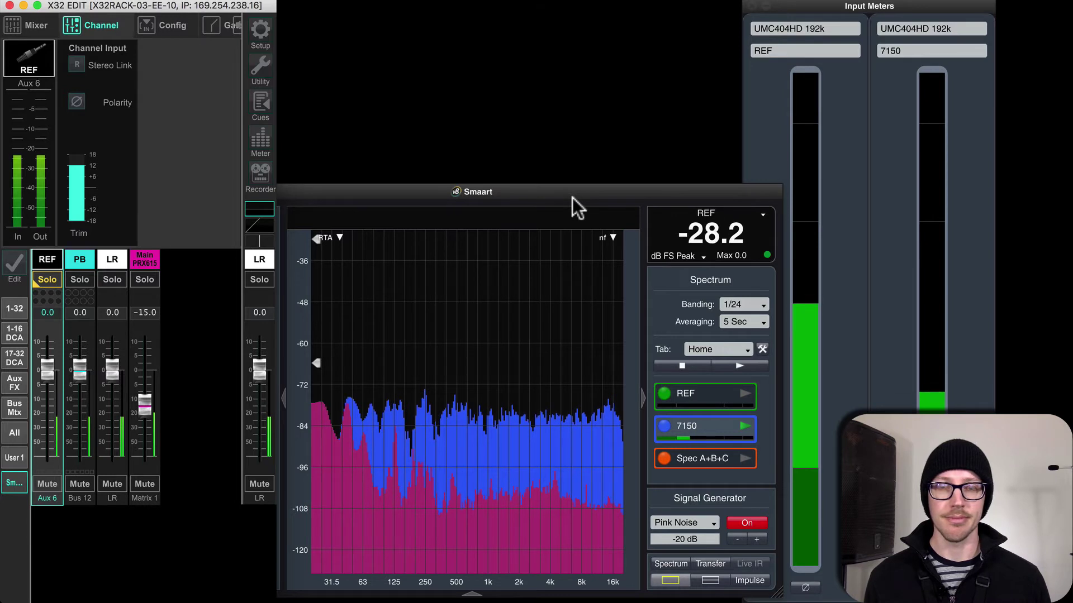
# Capture the live pink-noise spectrum in Smaart as a trace named -20dB
pyautogui.click(572, 197)
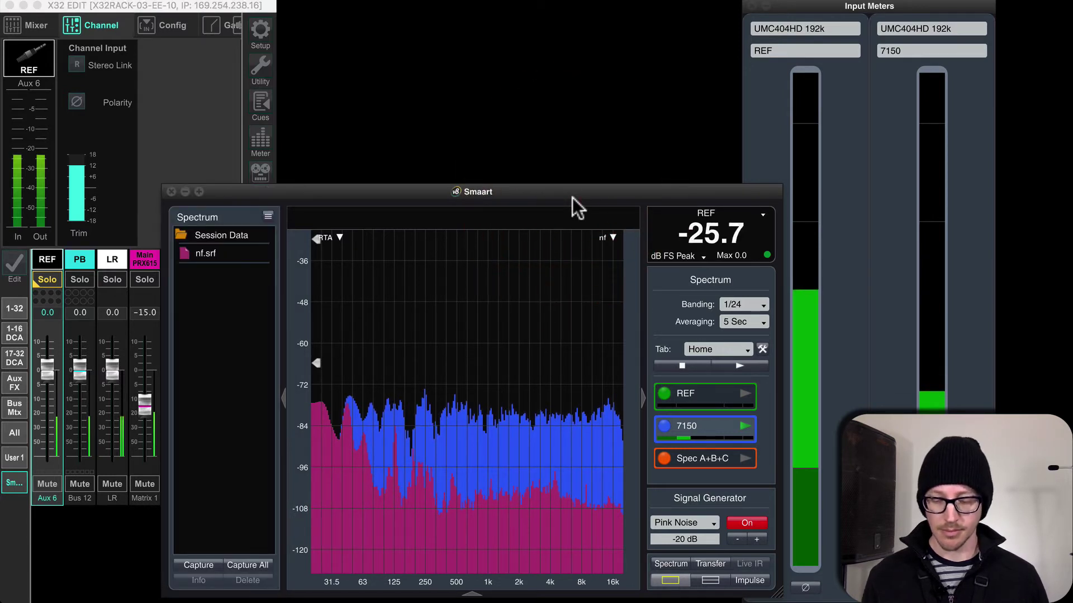
pyautogui.press('space')
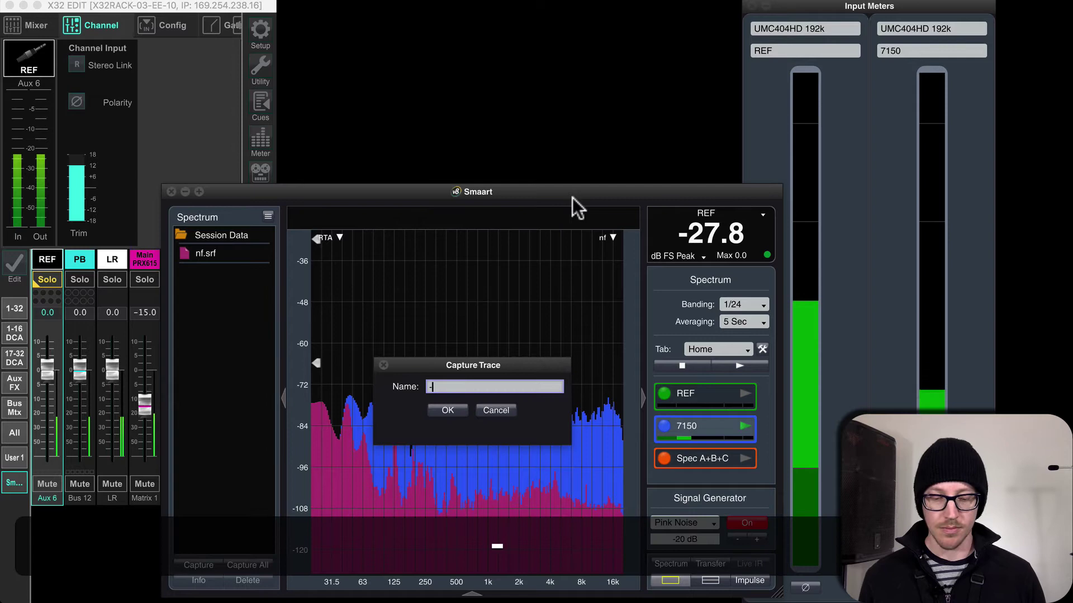
pyautogui.write('-20dB')
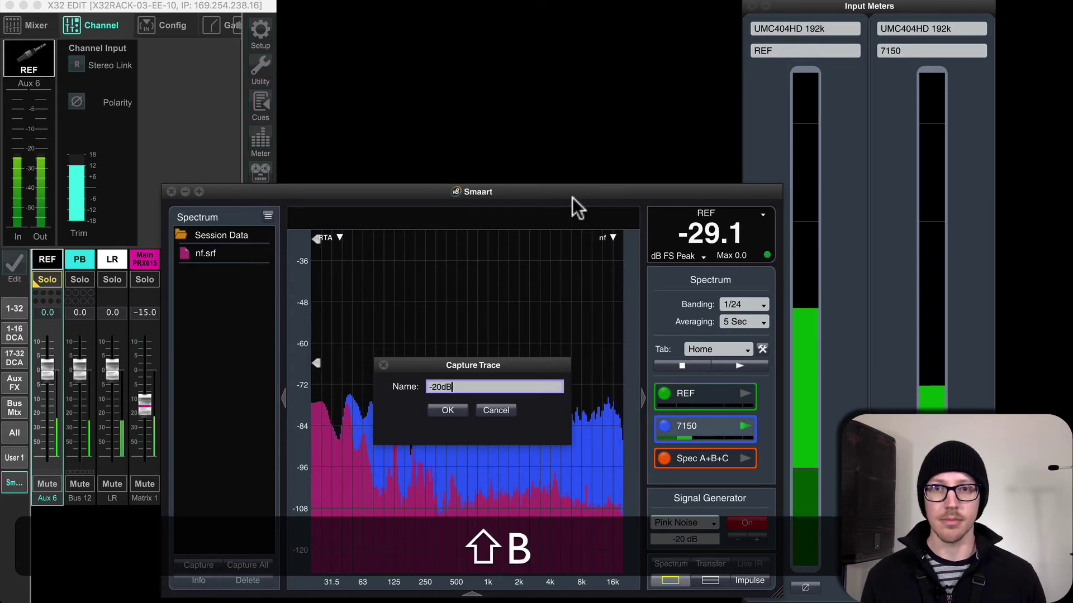
pyautogui.press('Return')
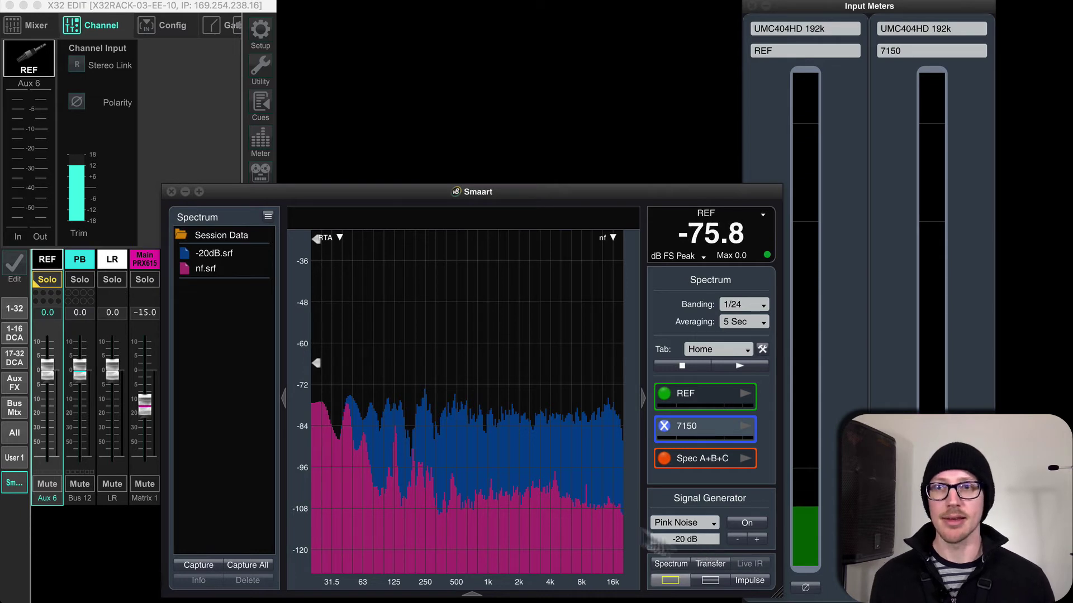
# Raise the Matrix 1 level slightly in X32 Edit and check the input meters
pyautogui.click(170, 154)
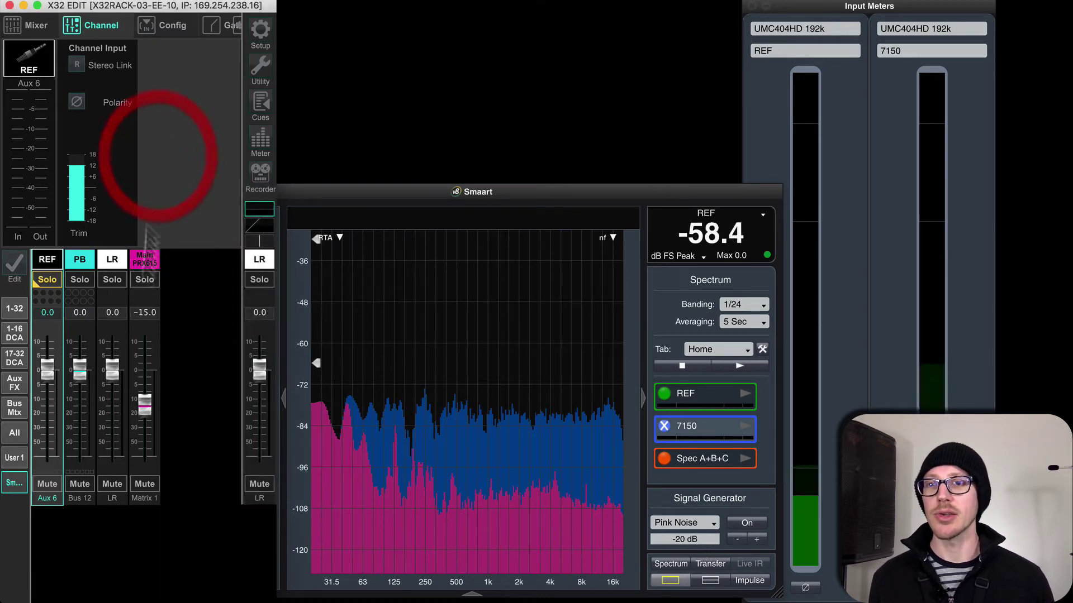
pyautogui.moveTo(143, 379); pyautogui.dragTo(147, 388)
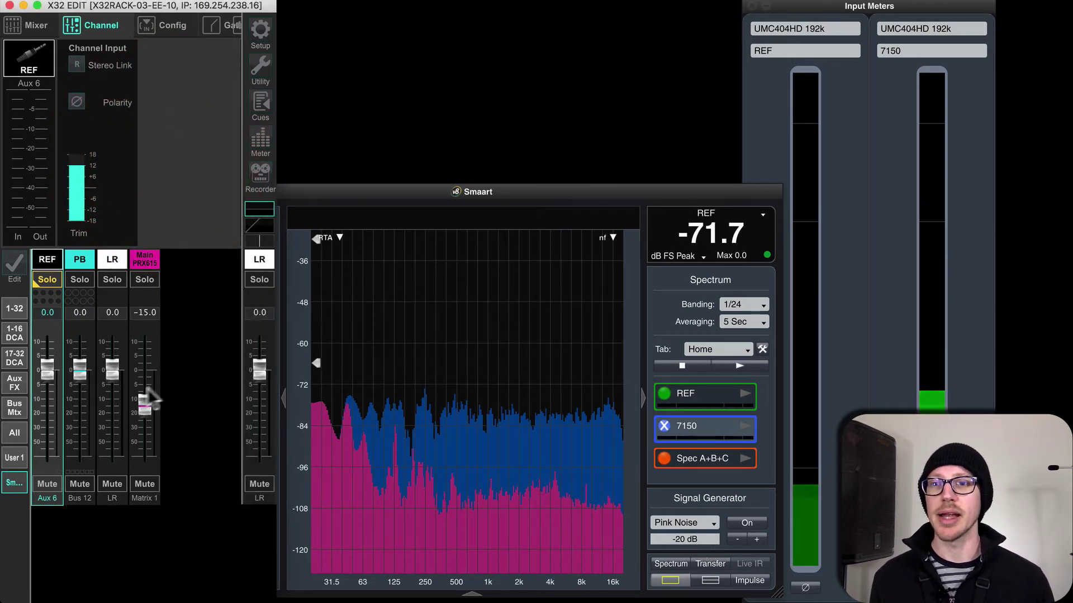
pyautogui.click(408, 190)
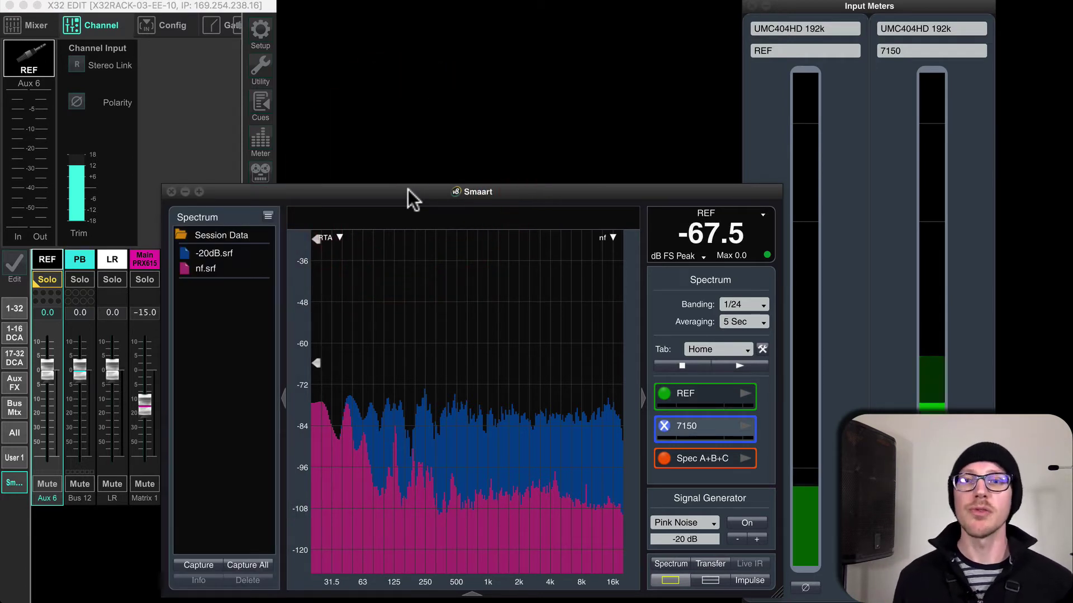
pyautogui.moveTo(448, 293)
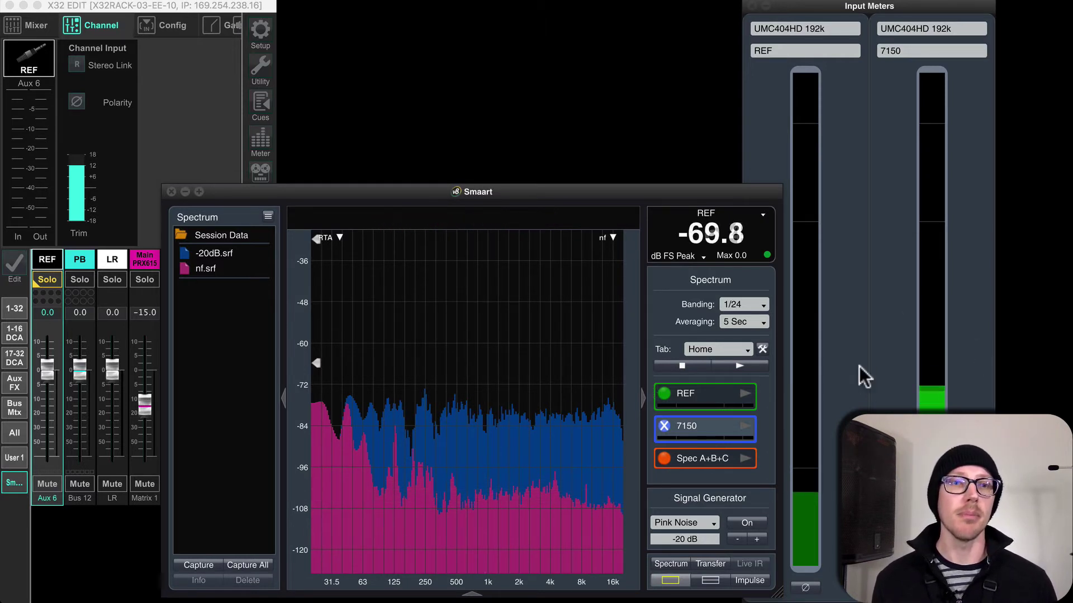
pyautogui.click(856, 391)
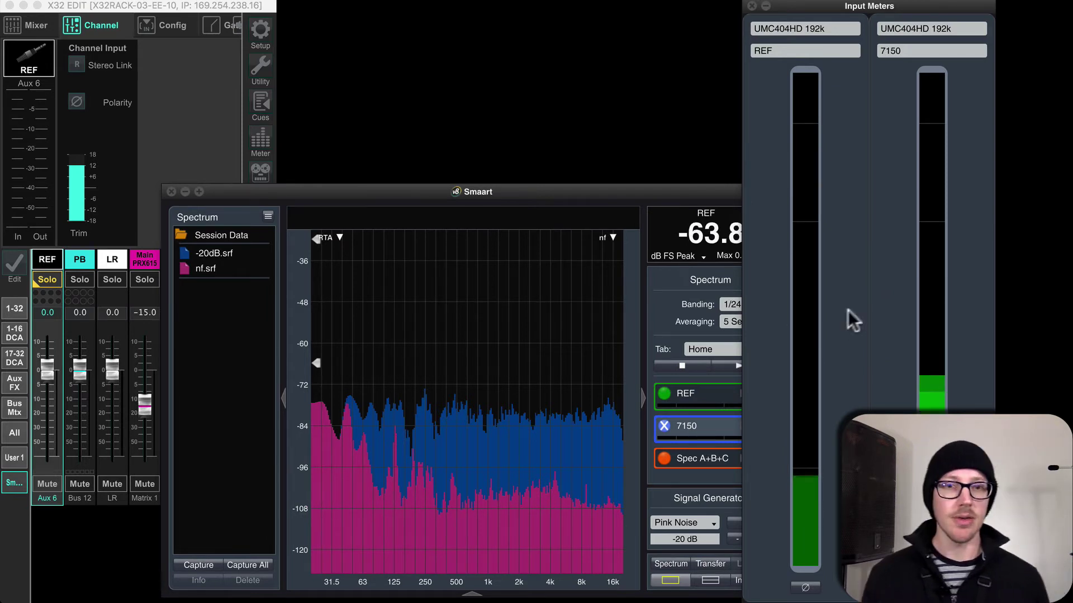
# Switch the generator to a -20 dB sine, play it briefly, then stop it
pyautogui.click(633, 191)
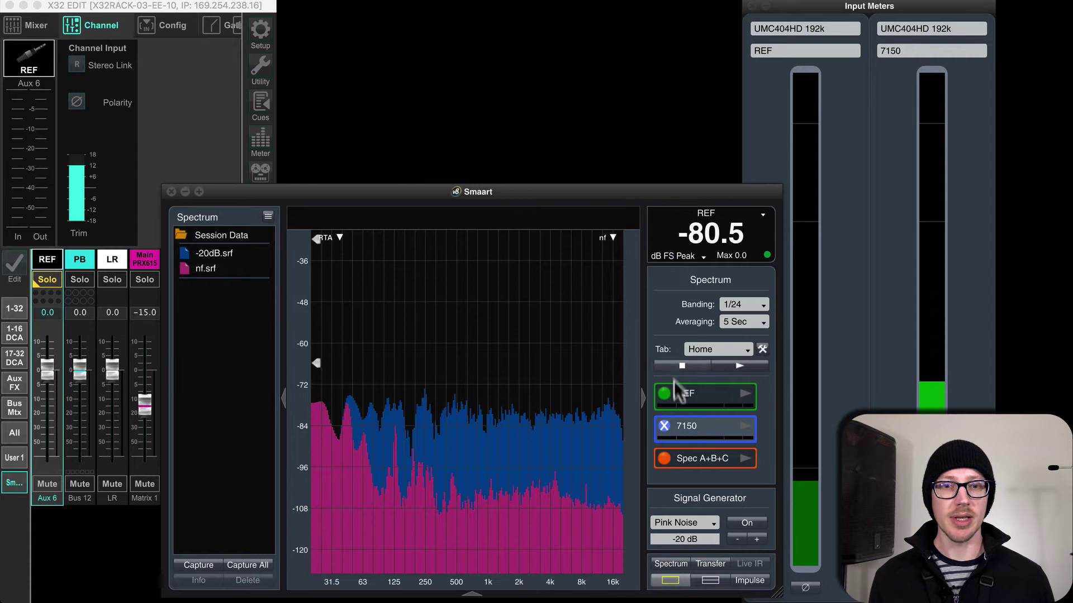
pyautogui.click(702, 522)
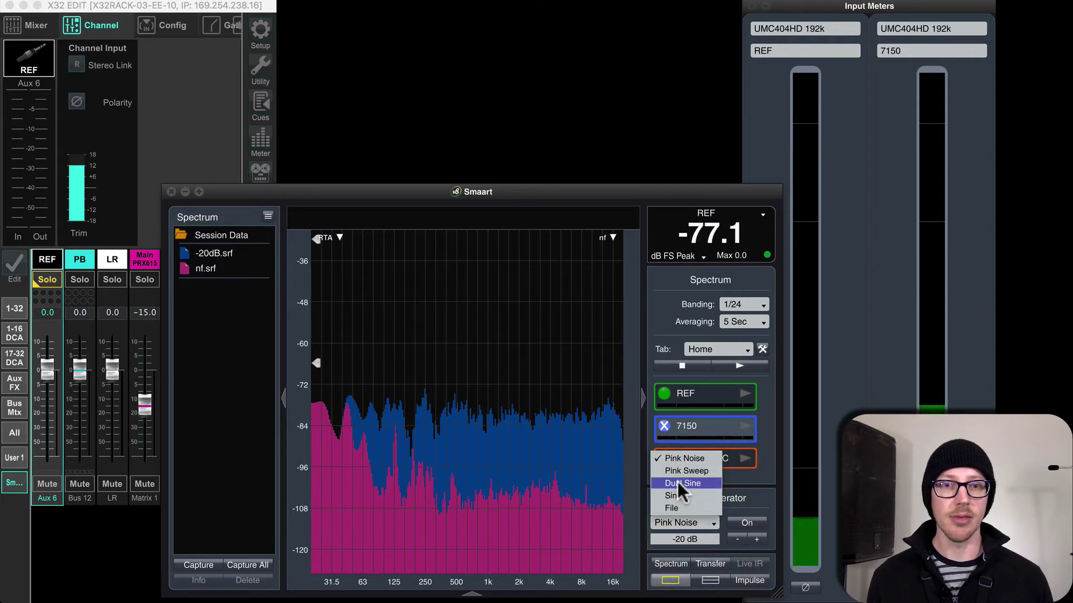
pyautogui.click(675, 494)
pyautogui.click(745, 522)
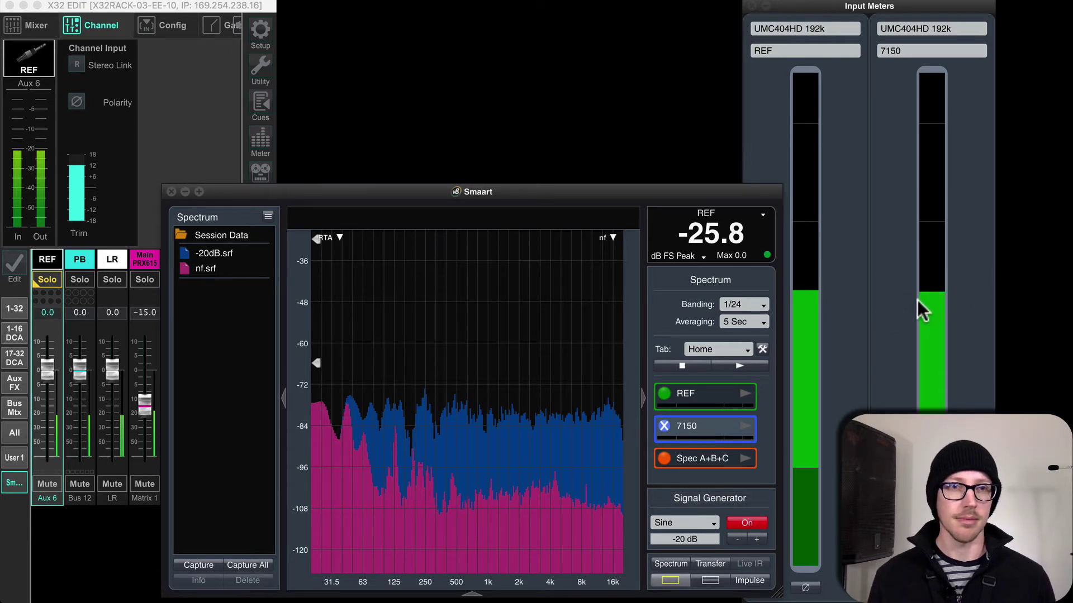
pyautogui.click(758, 521)
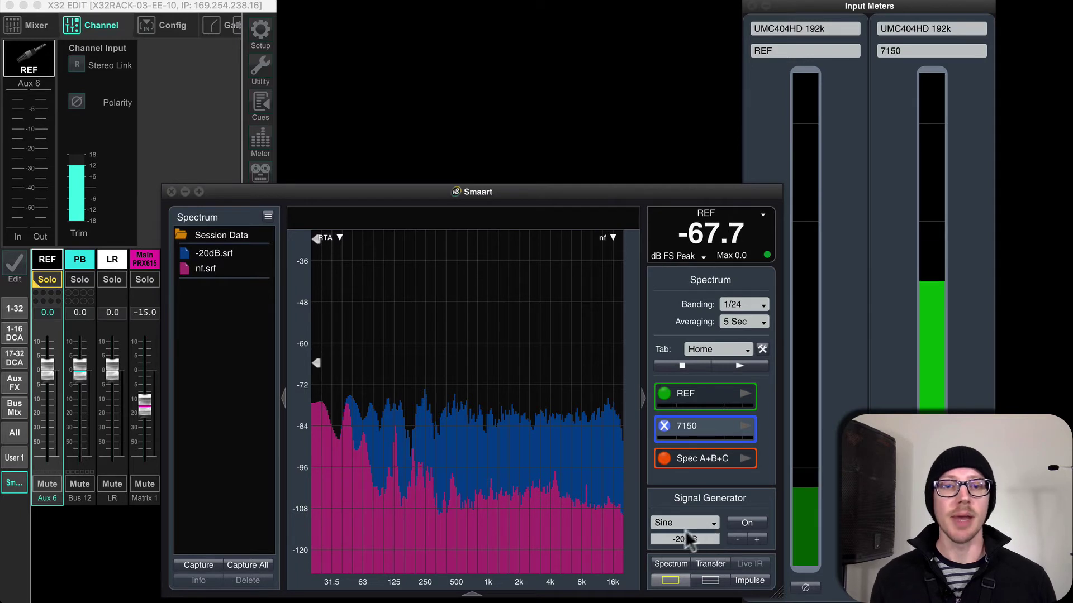
# Switch back to pink noise, capture it as -20dB, then stop the noise and 7150 measurement
pyautogui.click(712, 520)
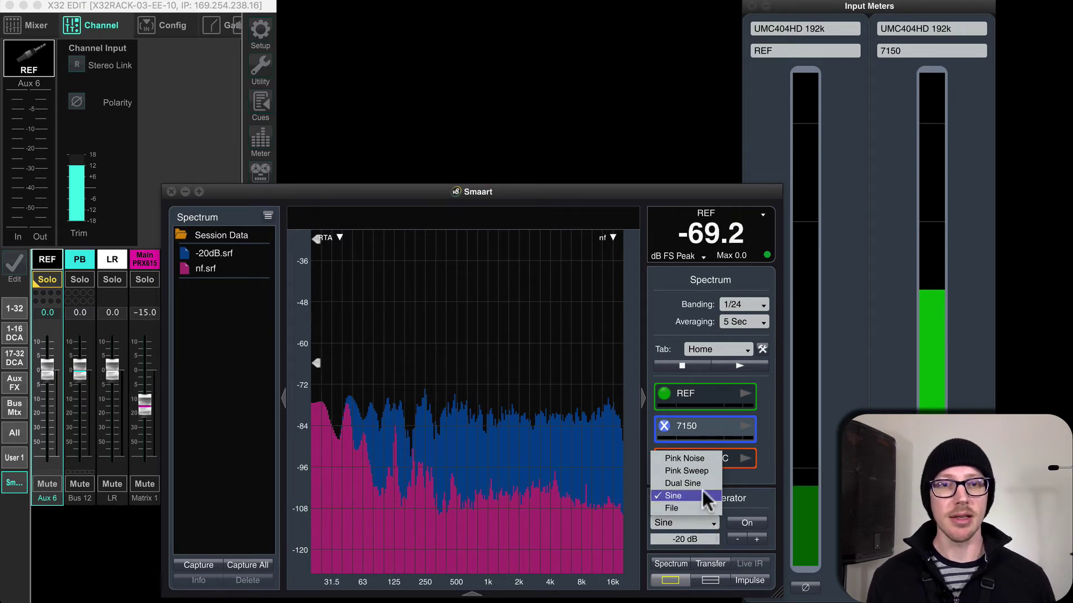
pyautogui.click(698, 459)
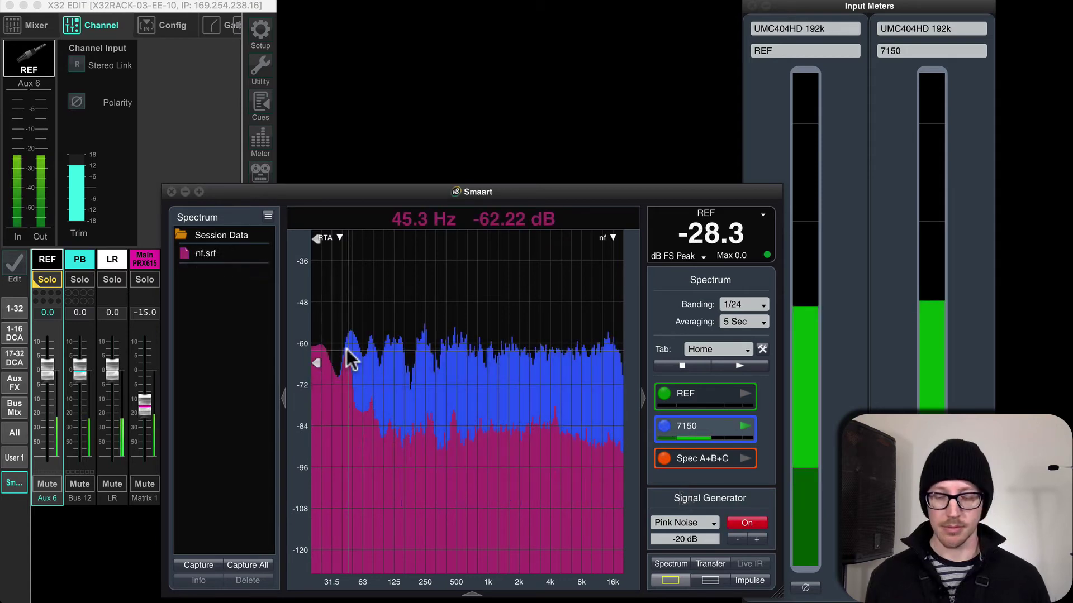
pyautogui.press('space')
pyautogui.write('-2')
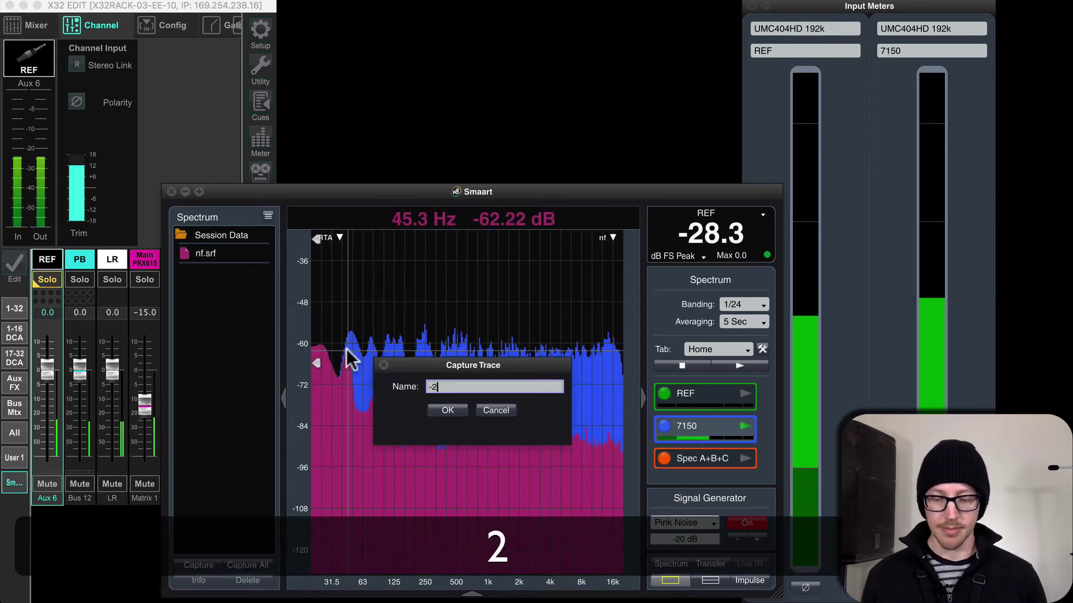
pyautogui.write('0dB')
pyautogui.press('Return')
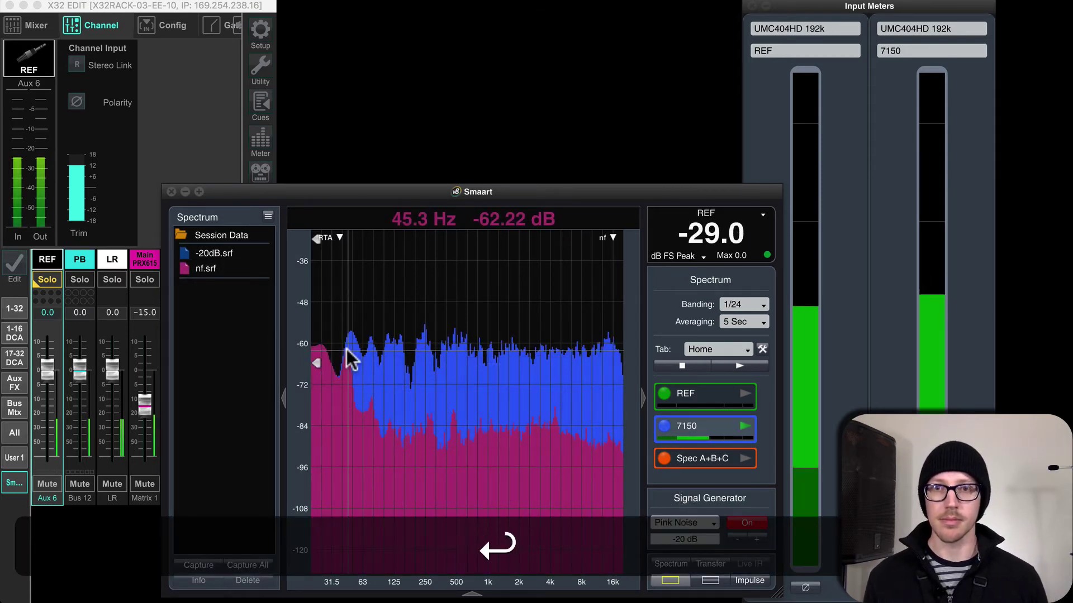
pyautogui.press('g')
pyautogui.click(744, 425)
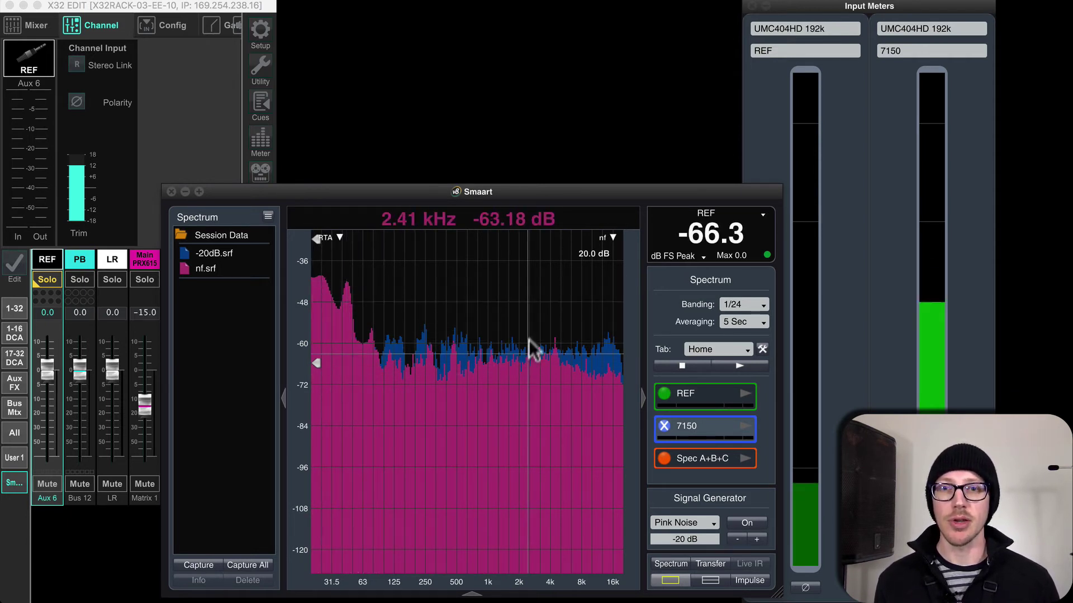
# Turn the -20 dB pink noise back on and restart the live 7150 measurement
pyautogui.press('g')
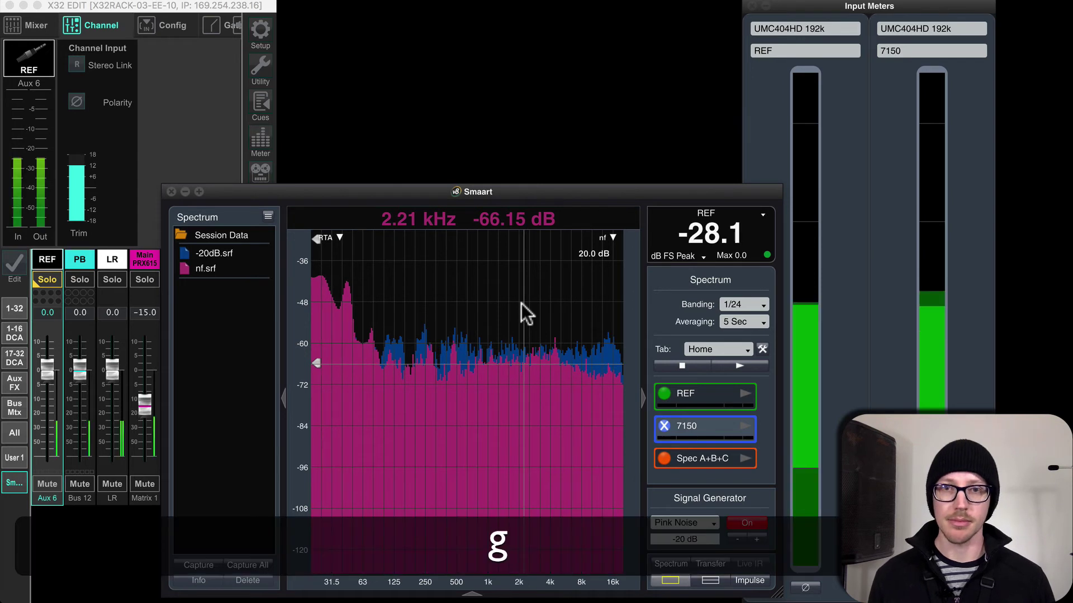
pyautogui.click(746, 427)
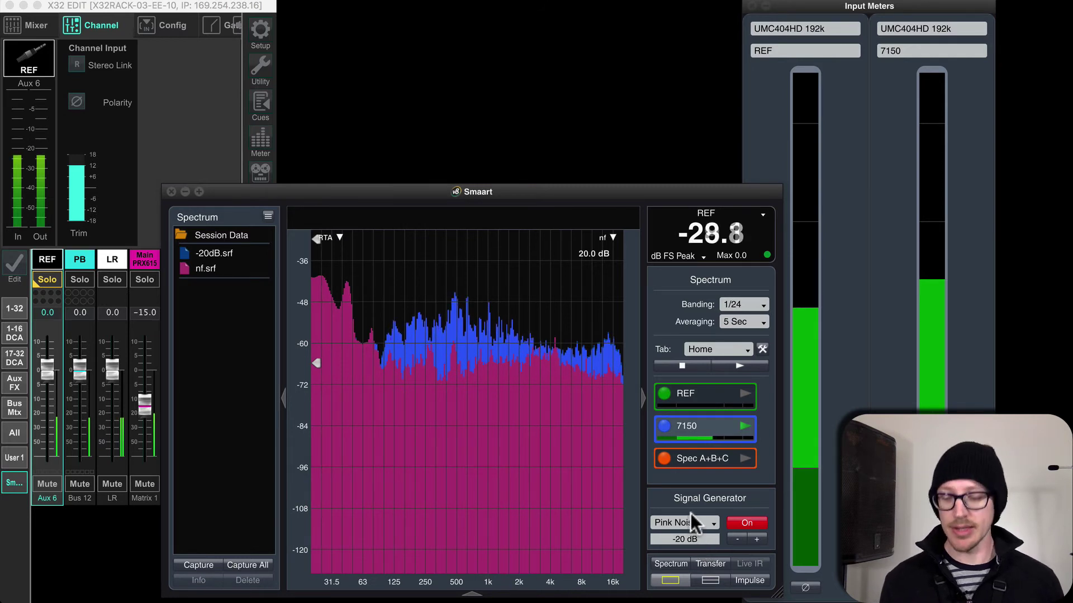
# Raise the pink noise level step by step to -14 dB
pyautogui.click(758, 539)
pyautogui.click(759, 539)
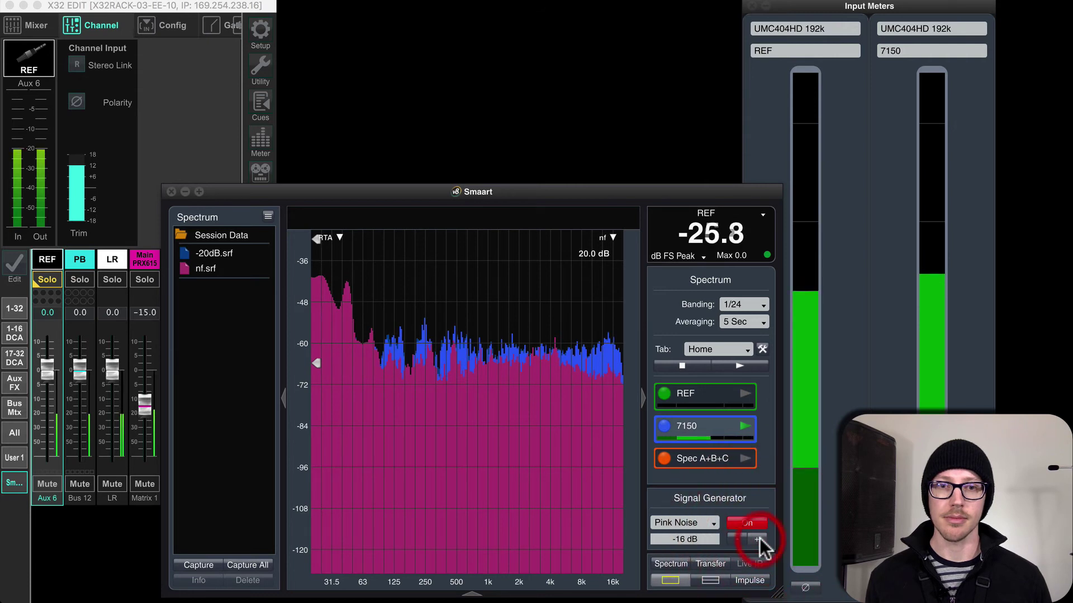
pyautogui.click(758, 539)
# Stop the noise and set the generator's noise period to Pseudorandom
pyautogui.press('g')
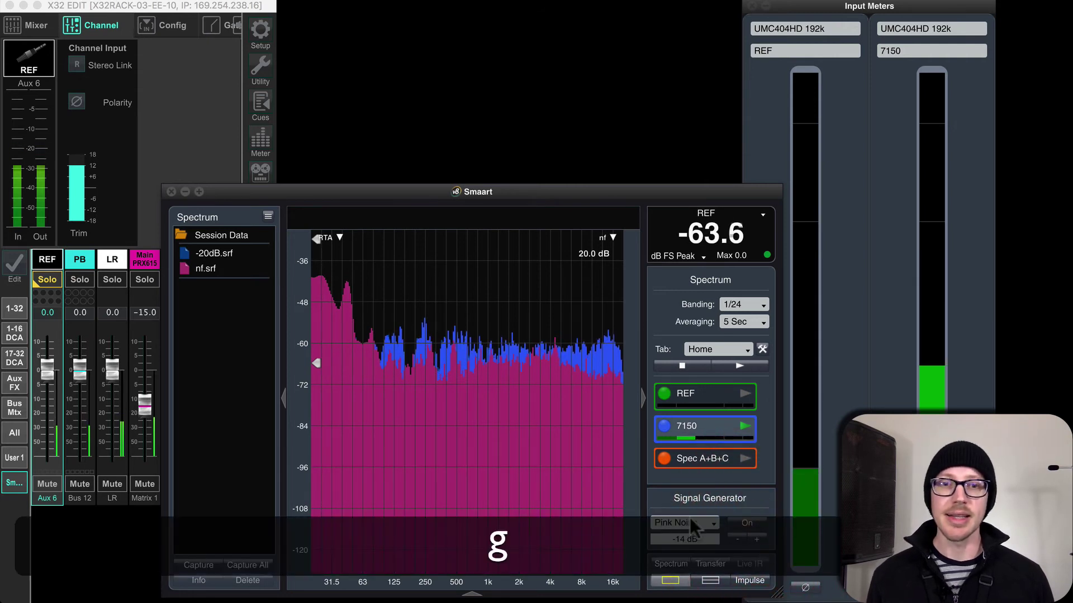
pyautogui.click(689, 522)
pyautogui.click(740, 501)
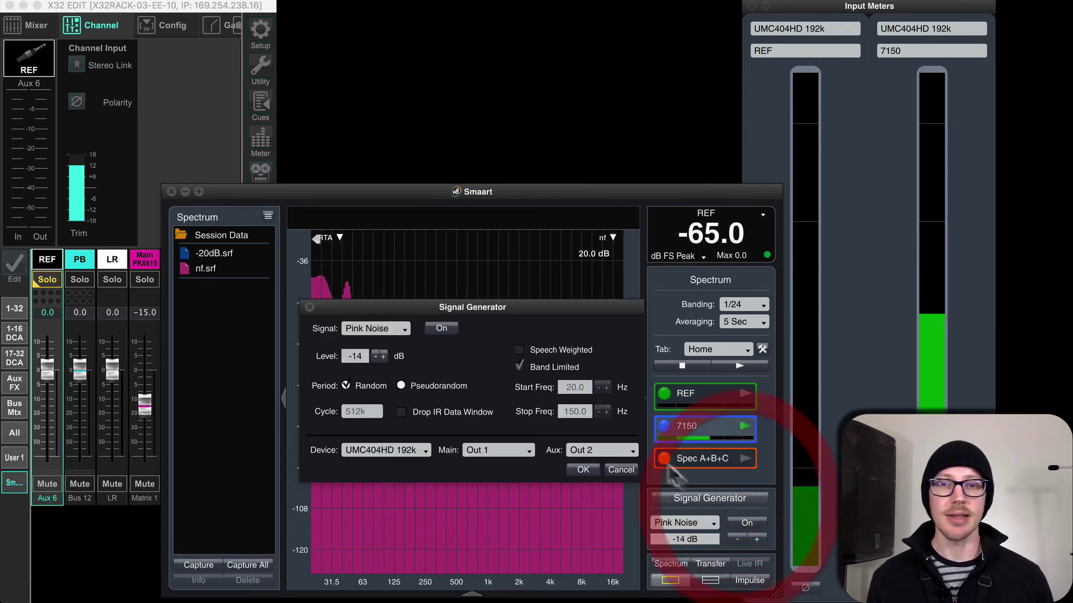
pyautogui.click(401, 386)
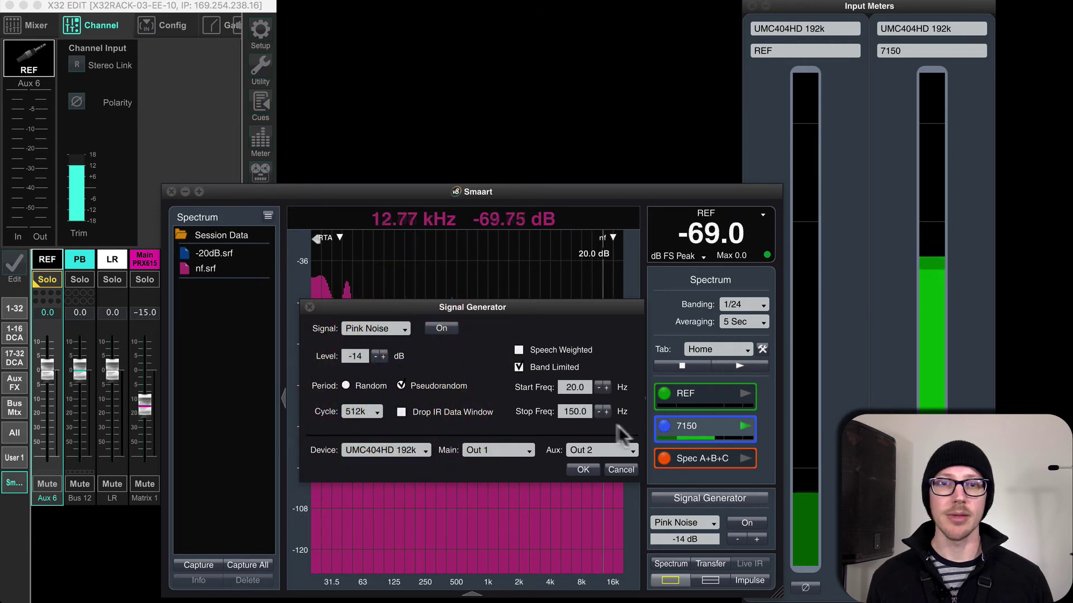
pyautogui.click(582, 469)
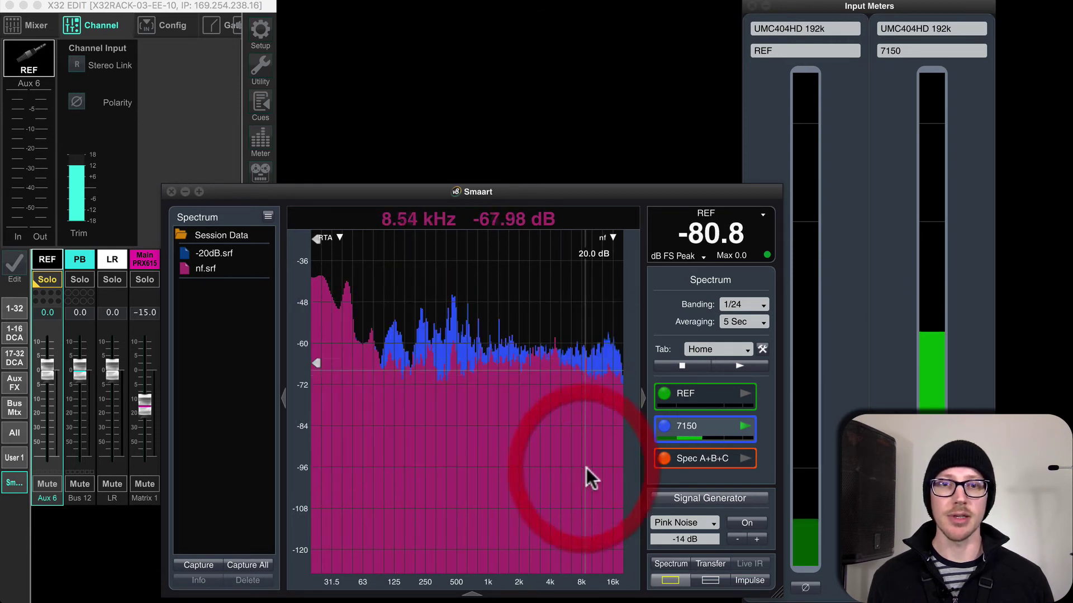
# Restart the pink noise and raise it to -10 dB
pyautogui.press('g')
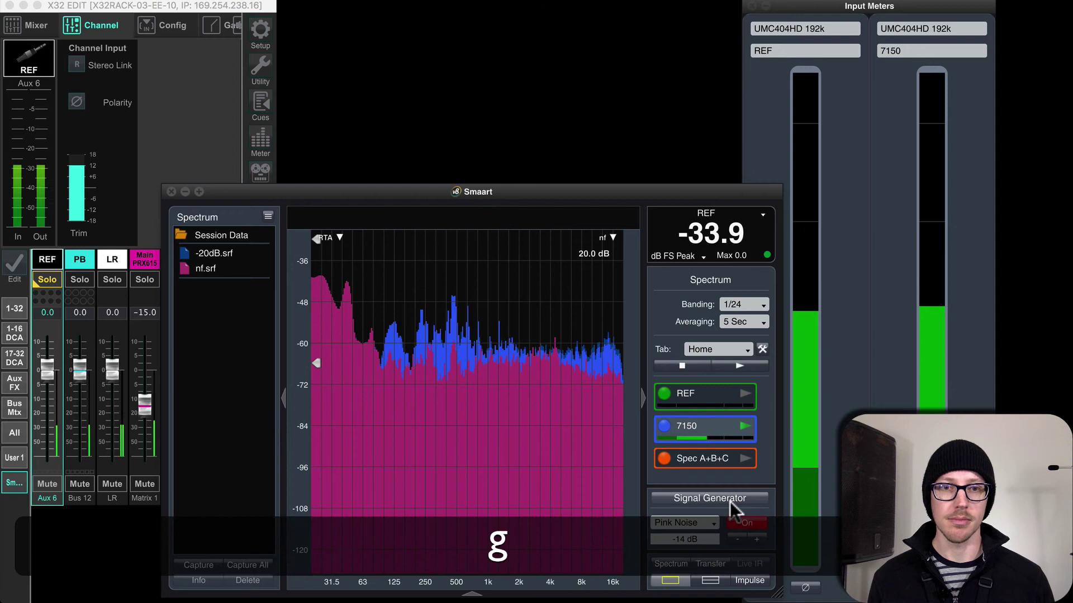
pyautogui.click(747, 523)
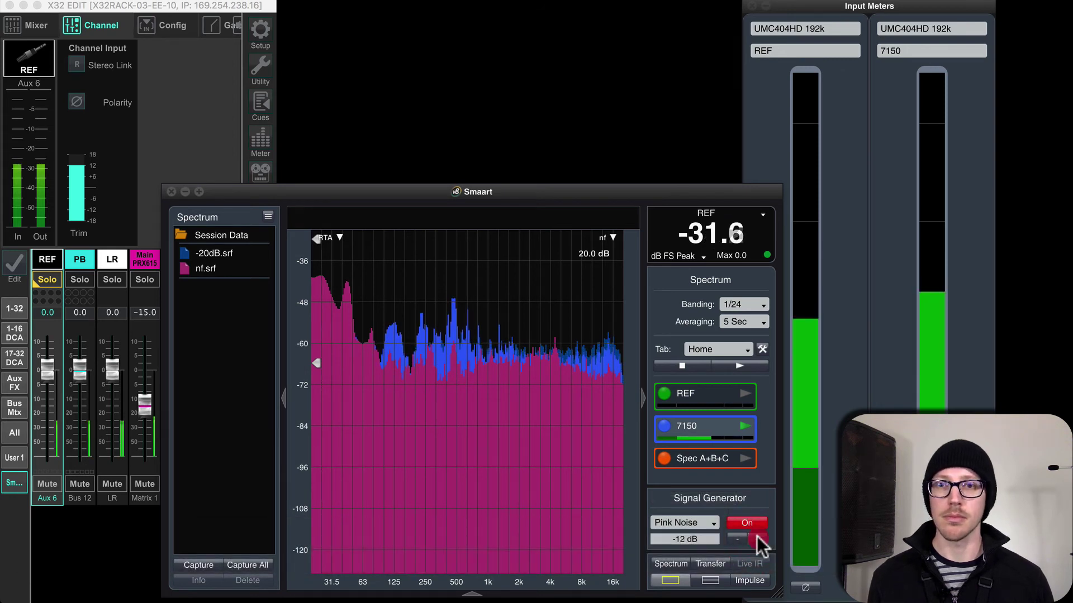
pyautogui.click(757, 538)
pyautogui.click(757, 539)
pyautogui.click(757, 538)
pyautogui.click(757, 539)
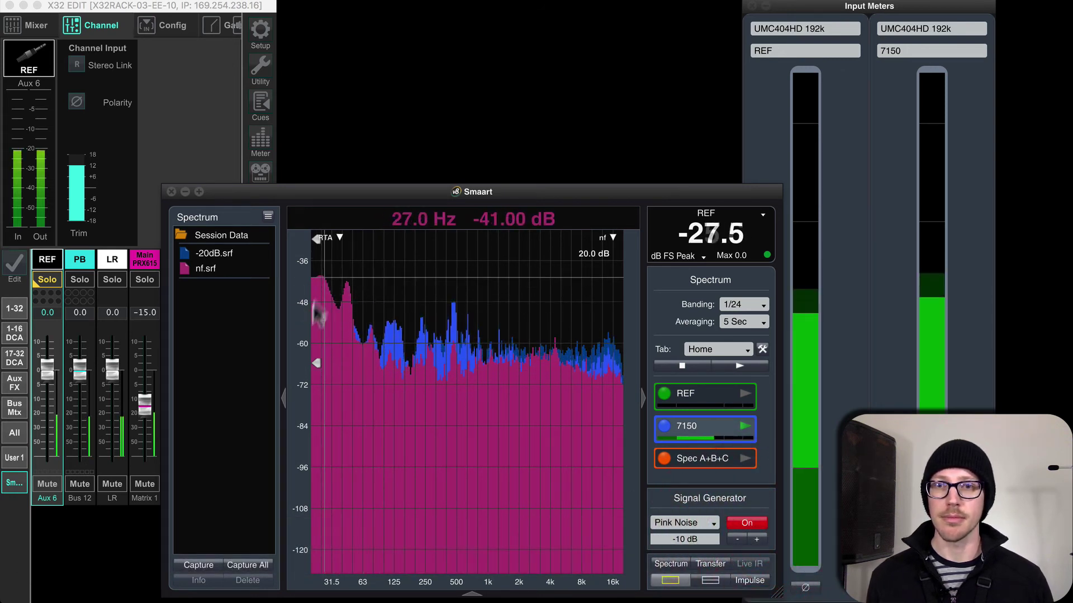
# Zoom the RTA into the 31.5–125 Hz range and raise the pink noise from -6 dB to 0 dB
pyautogui.moveTo(421, 257); pyautogui.dragTo(310, 389)
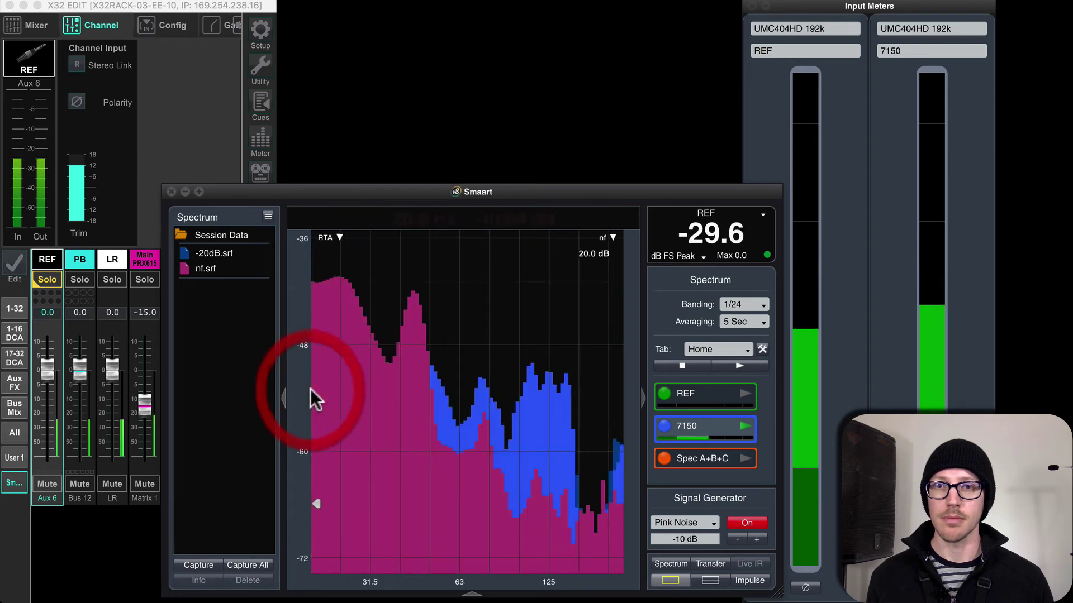
pyautogui.click(758, 539)
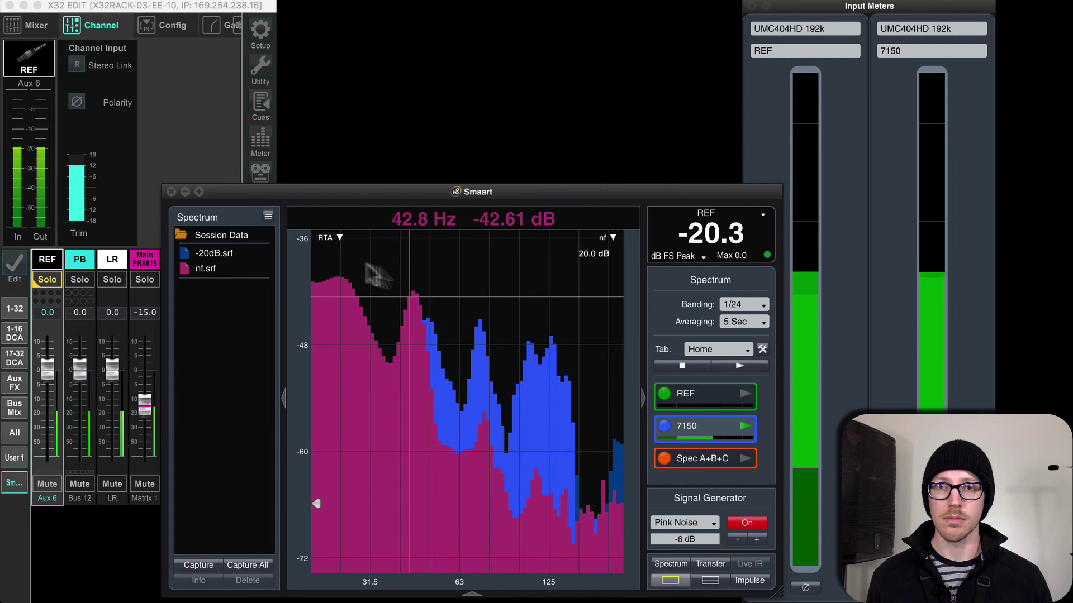
pyautogui.click(757, 538)
pyautogui.click(757, 539)
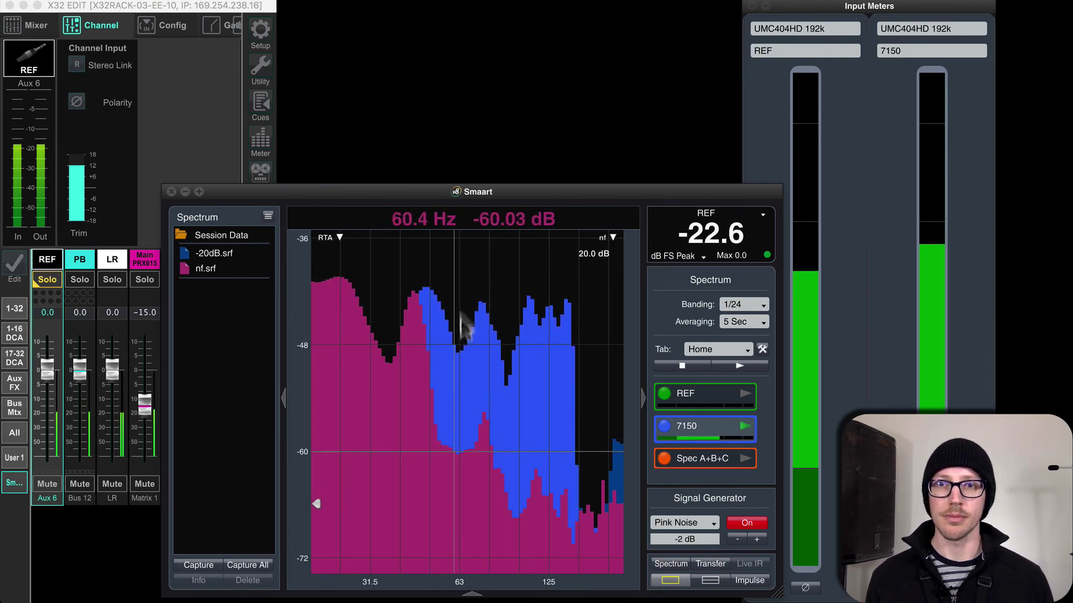
pyautogui.click(757, 540)
pyautogui.click(755, 540)
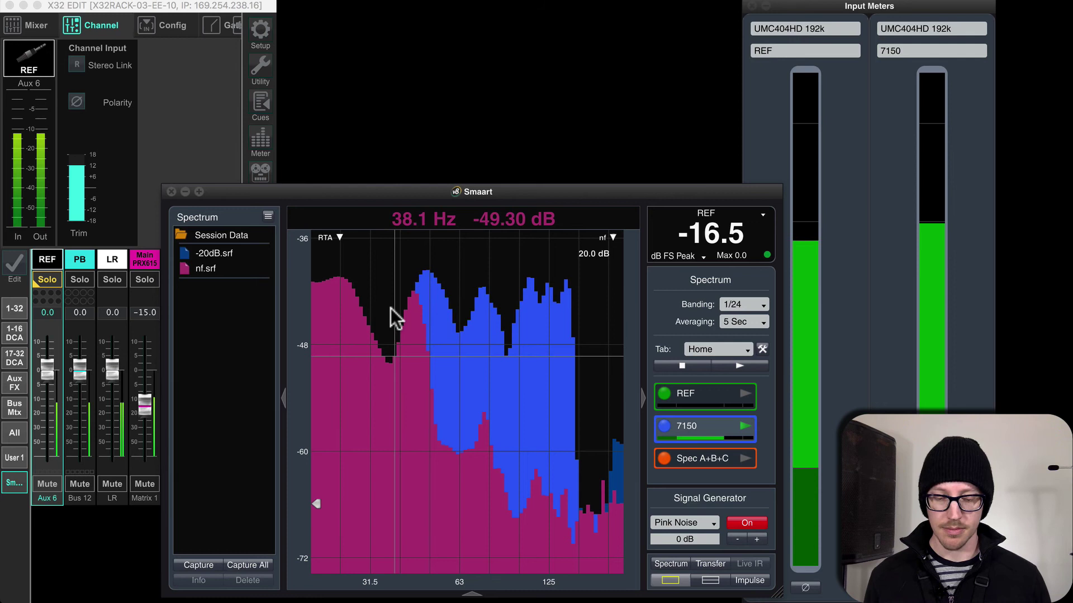
# Capture the live trace as '0dB', then turn off the pink noise and stop the 7150 measurement
pyautogui.press('space')
pyautogui.write('0')
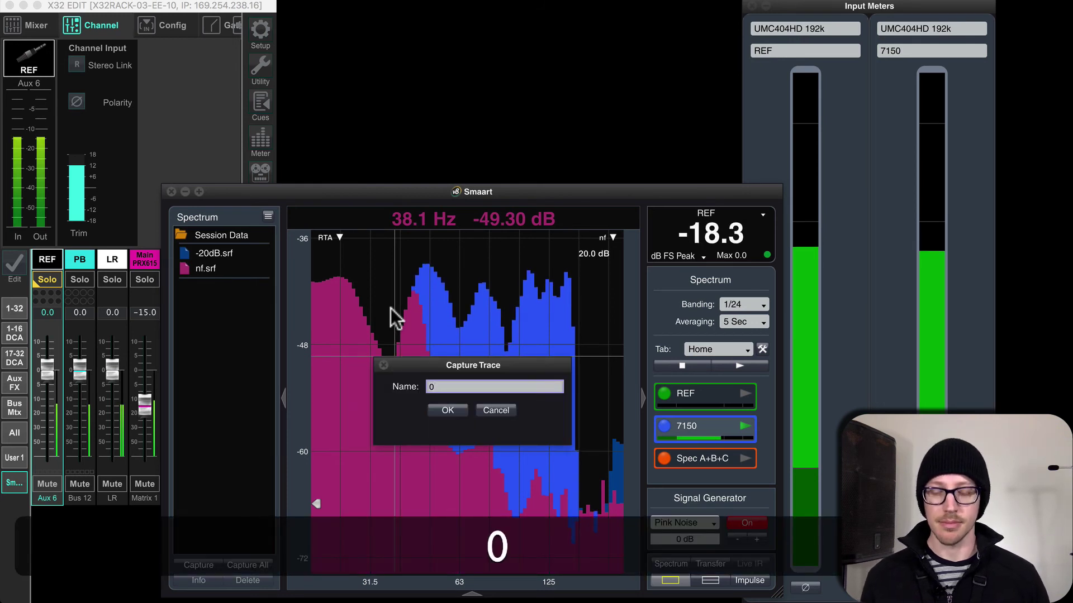
pyautogui.write('dB')
pyautogui.hotkey('shift', 'Return')
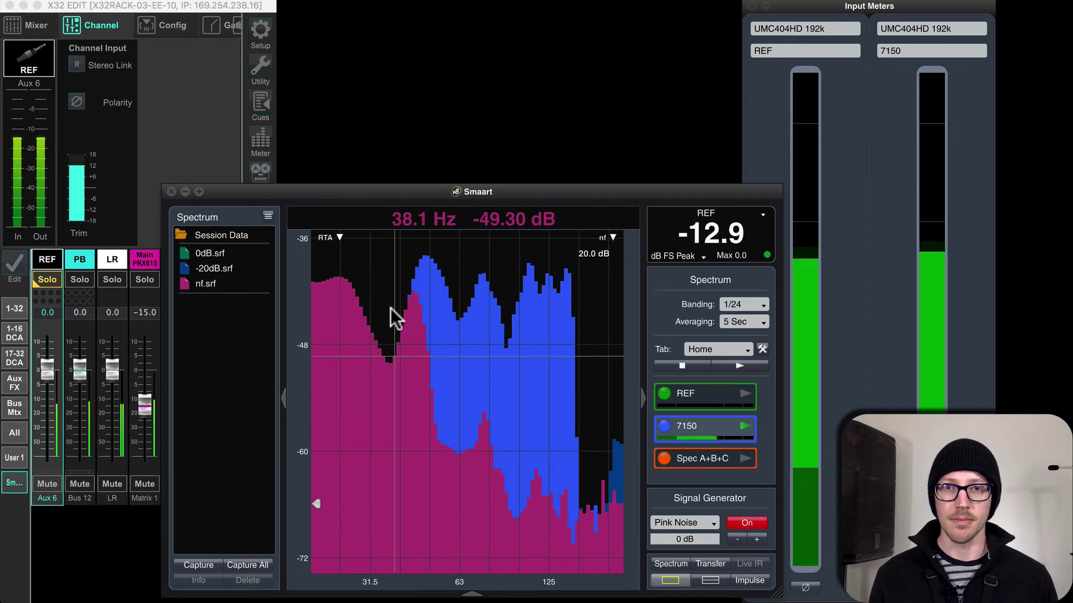
pyautogui.press('g')
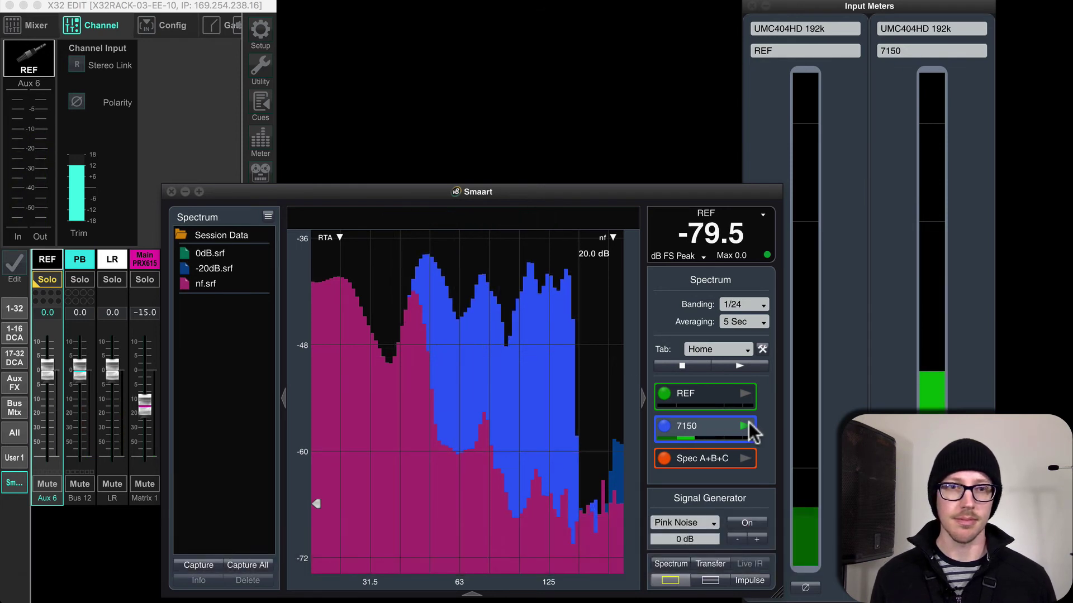
pyautogui.click(745, 428)
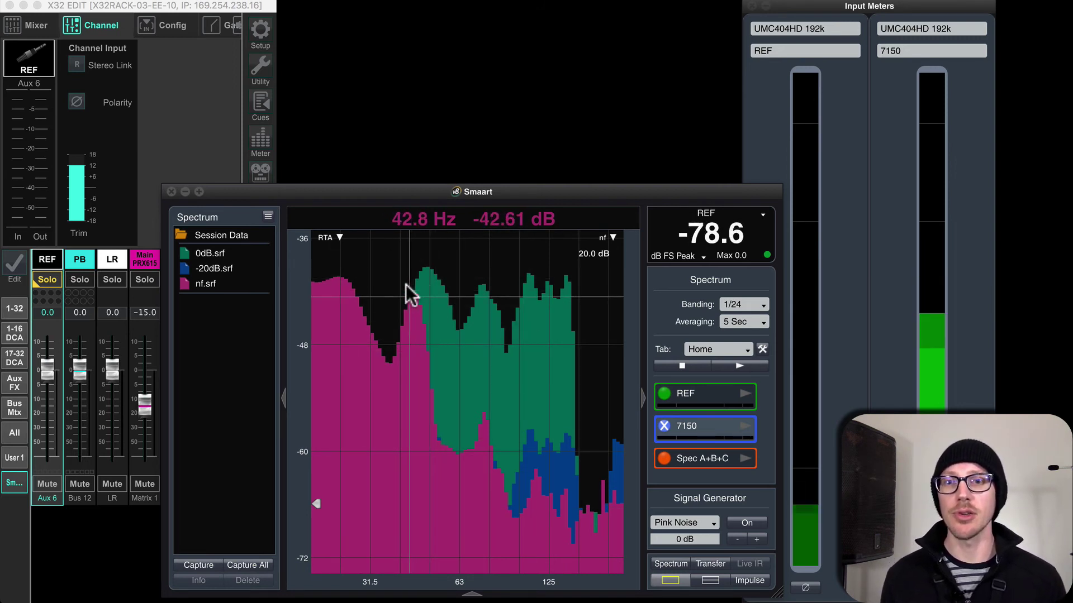
# Cycle the active capture from nf through 0dB to -20dB with Z
pyautogui.press('z')
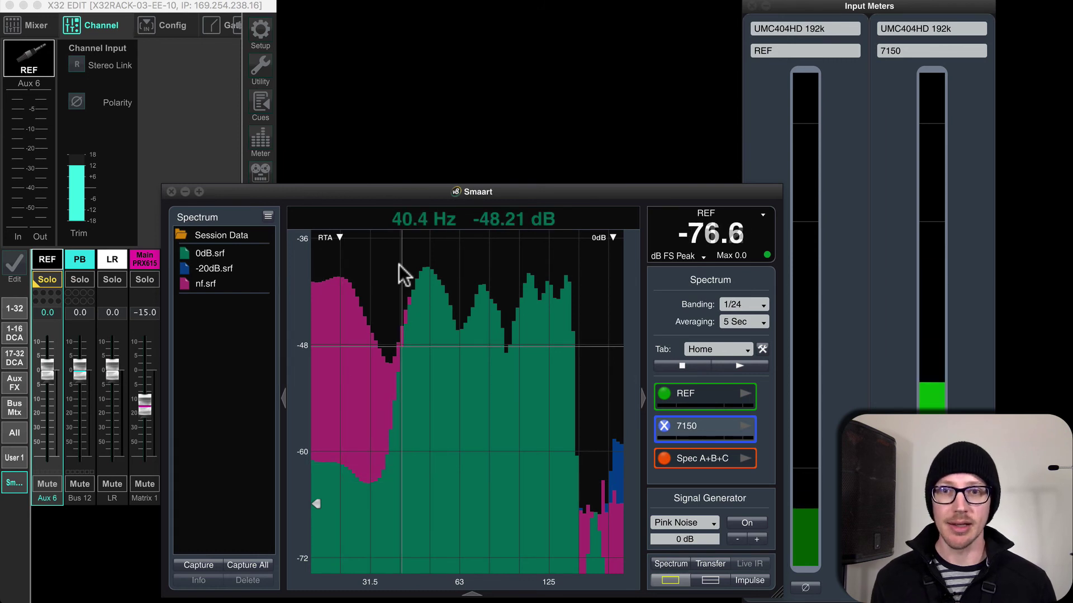
pyautogui.press('z')
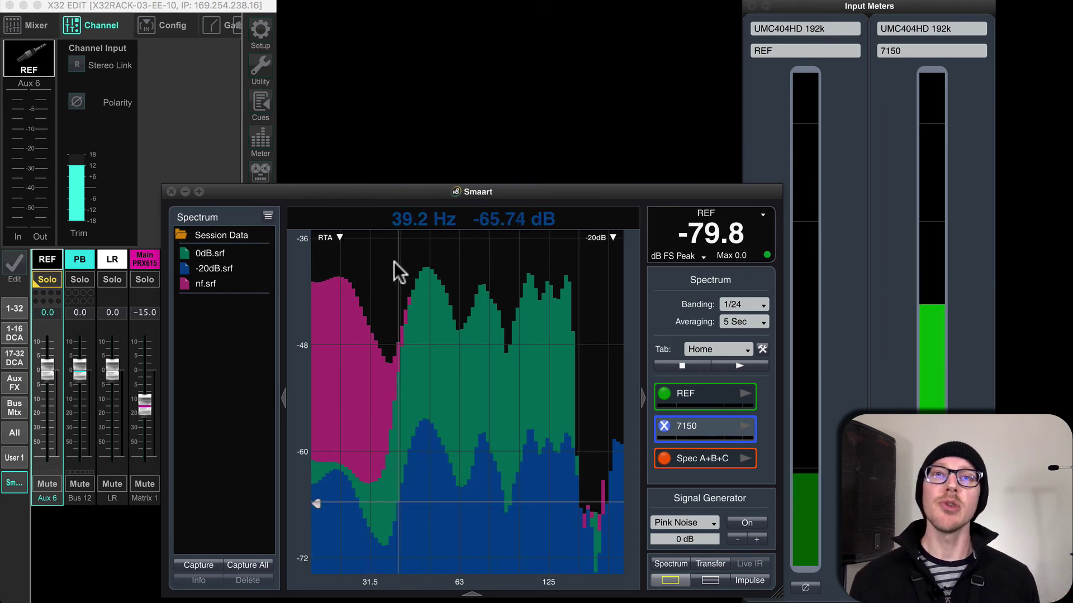